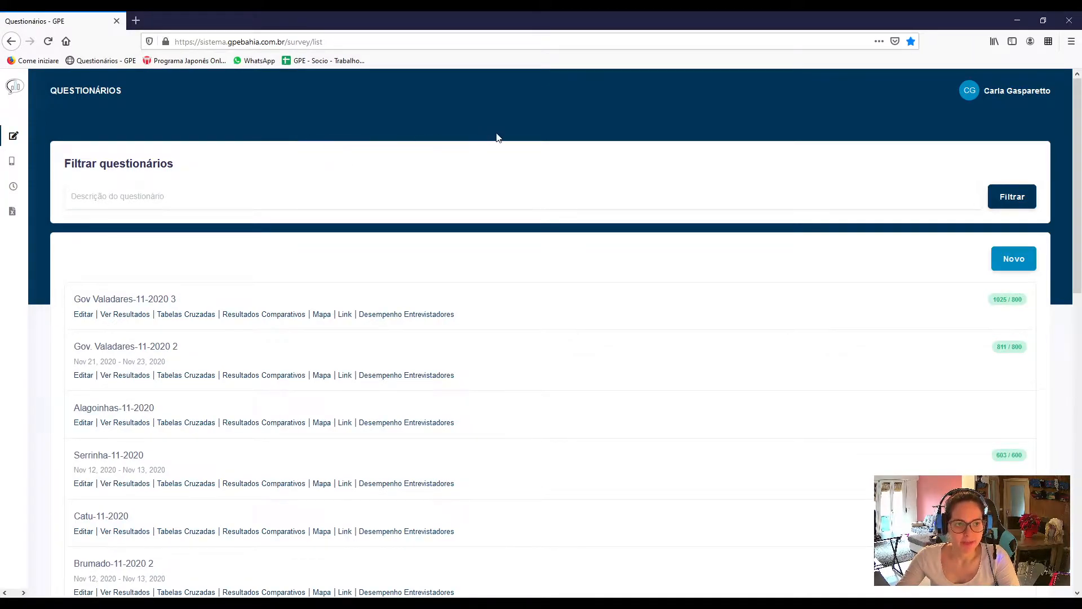
- Look through the list of existing questionnaires
mouse_move(6, 87)
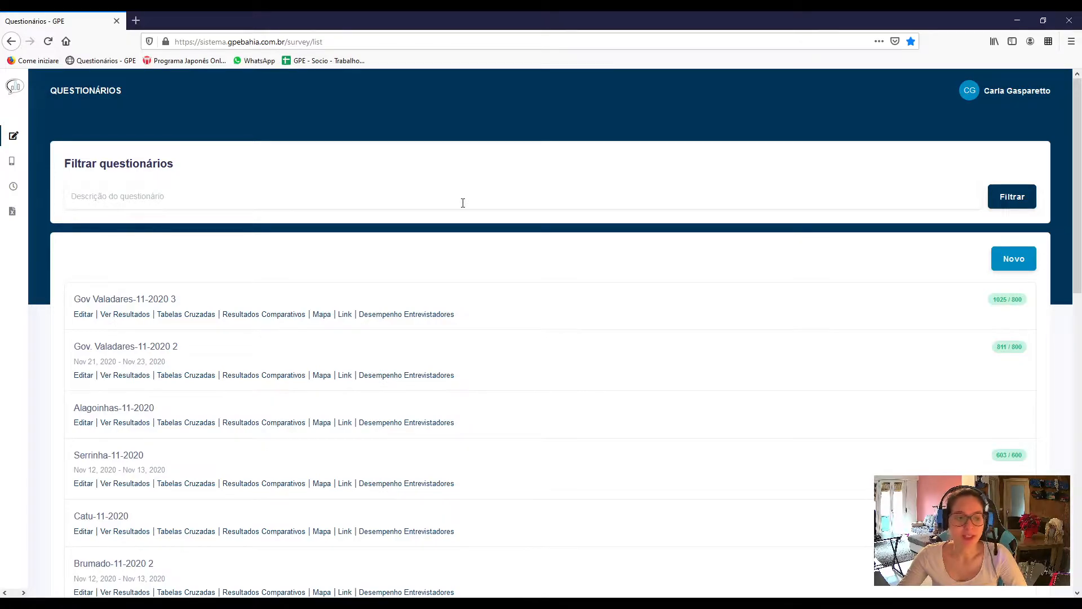
scroll(671, 383, down, 10)
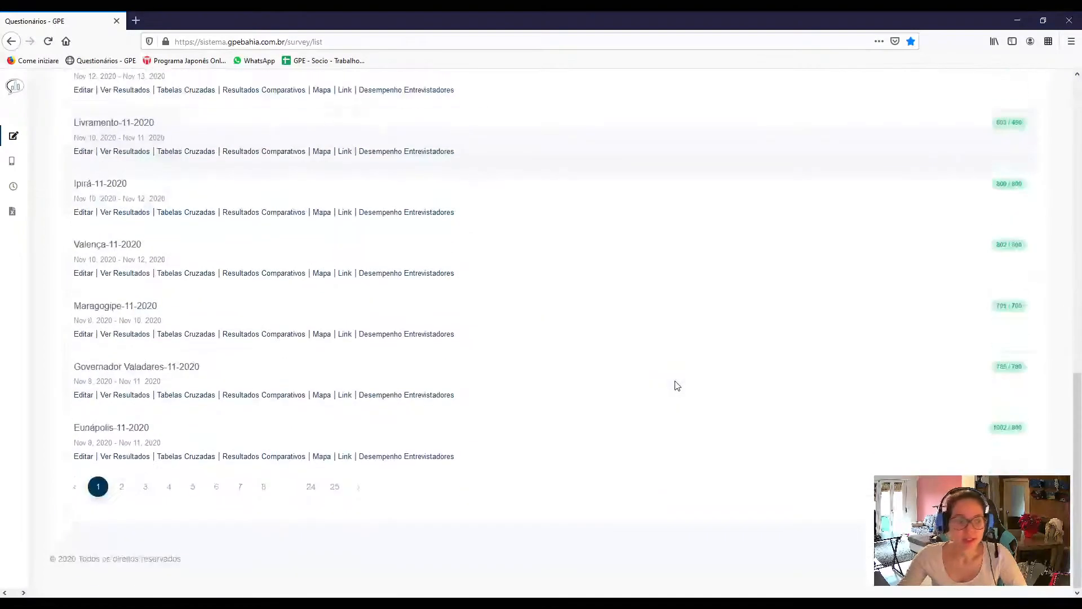
scroll(677, 385, up, 10)
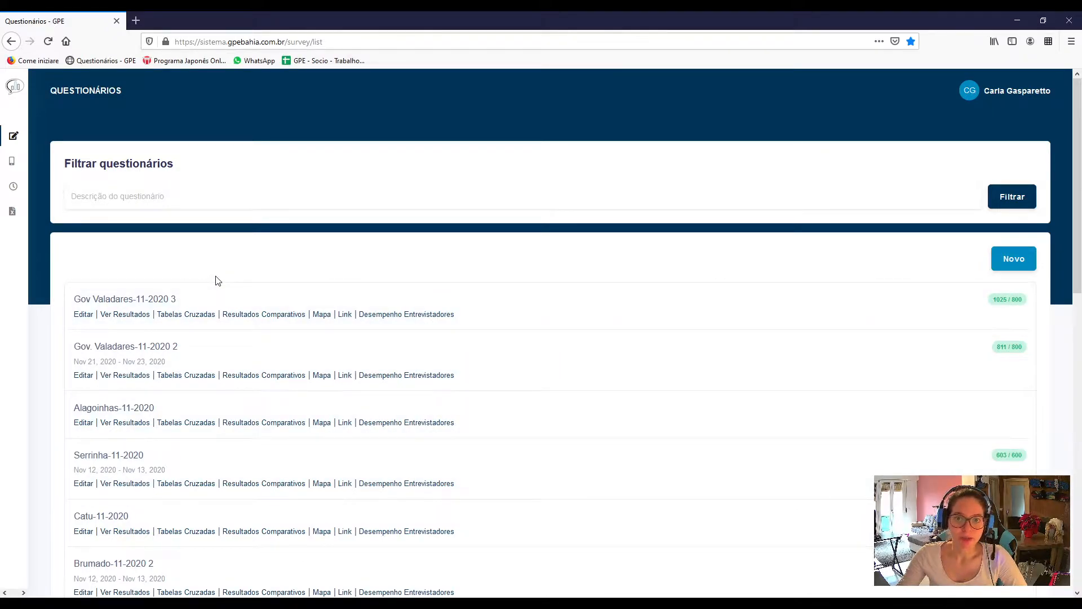
- Start a new questionnaire and enter "Pesquisa de moda" as its description
click(1019, 265)
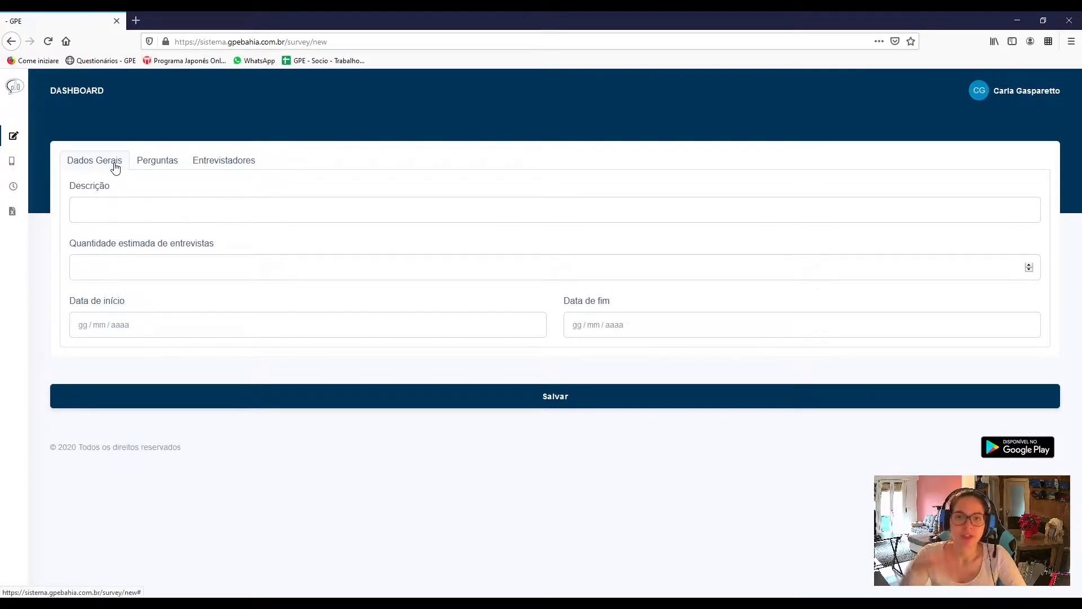
click(158, 205)
text(Pesquisa de)
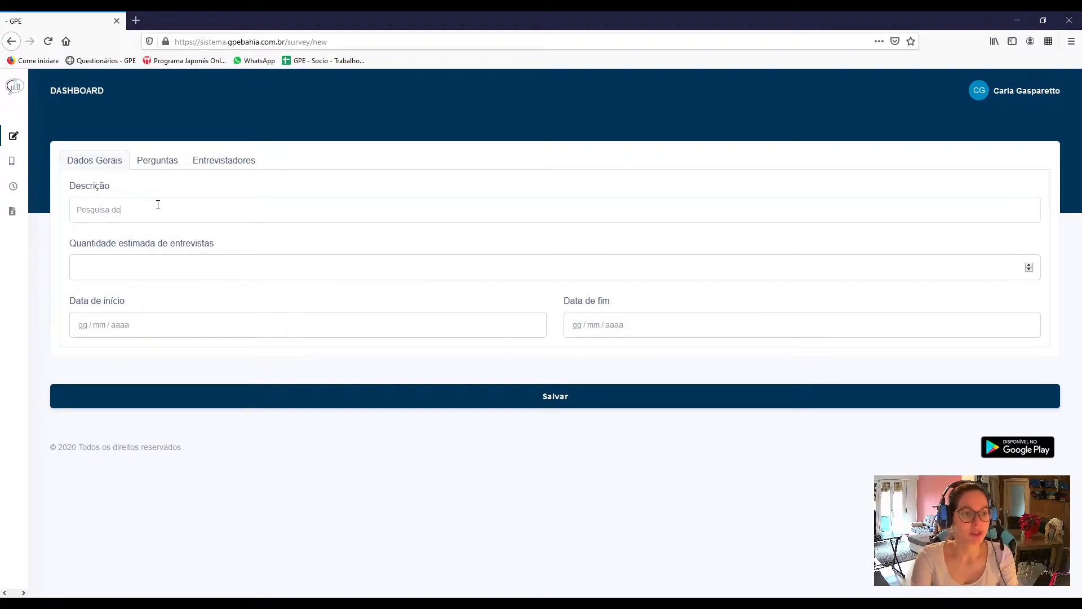
text( moda)
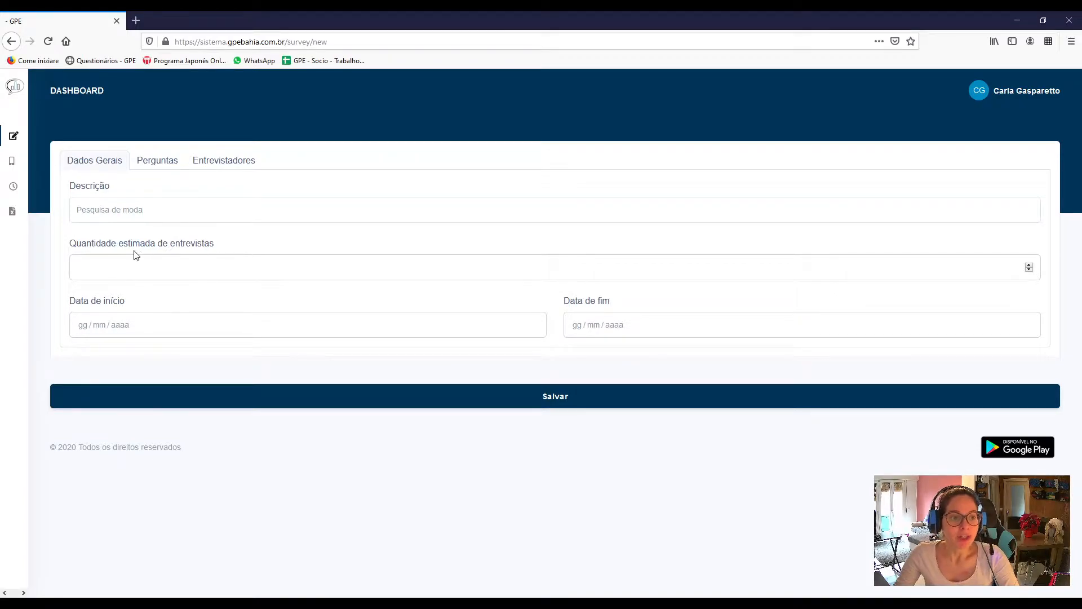
click(107, 266)
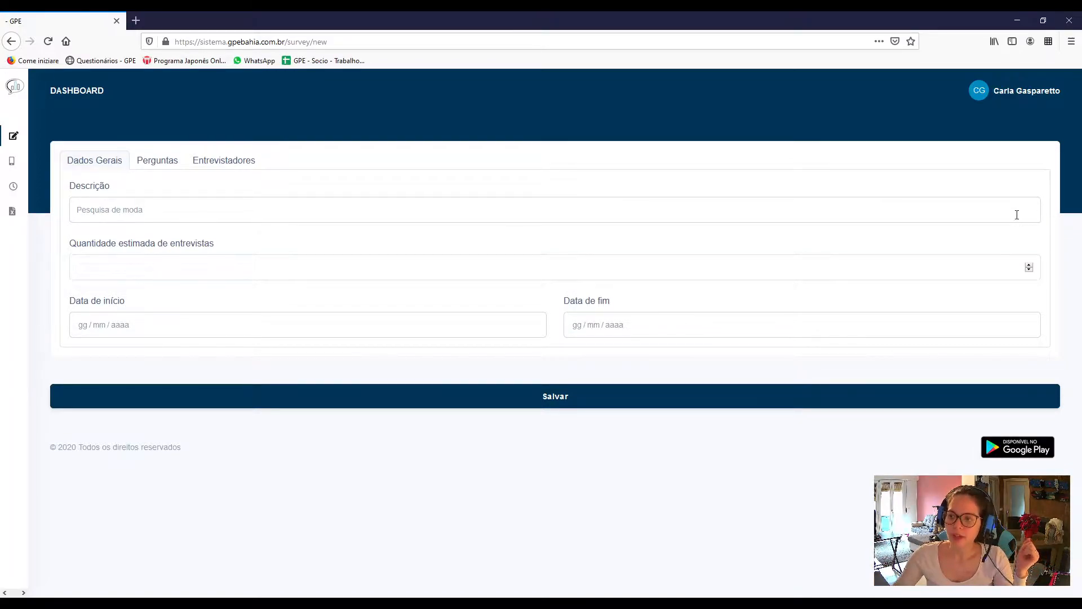
- Return to the questionnaire list and examine the completed and estimated interview counts of Gov Valadares-11-2020 3
mouse_move(2, 76)
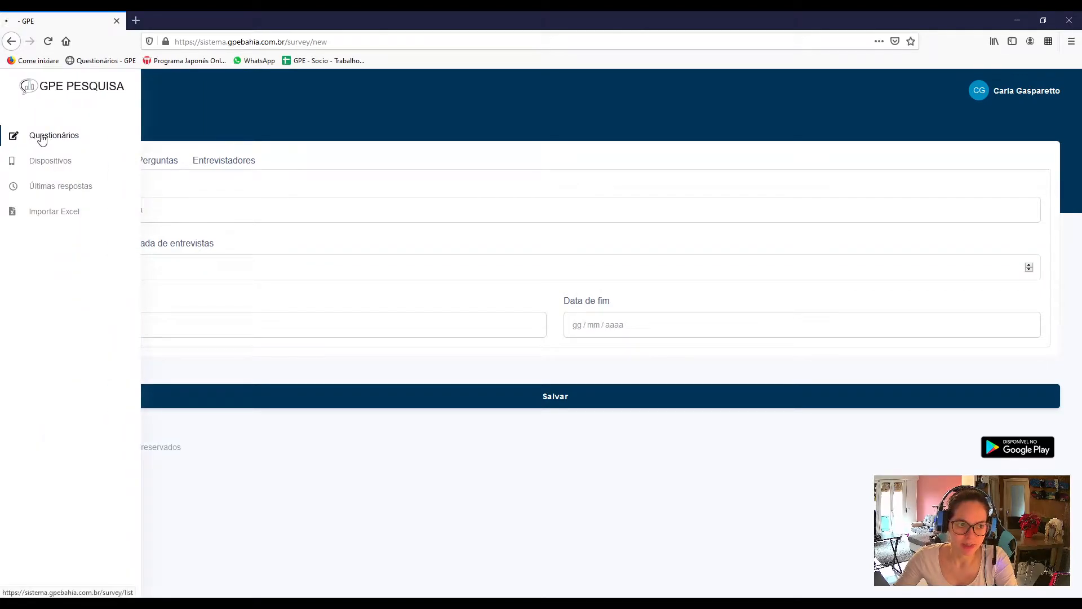
click(39, 138)
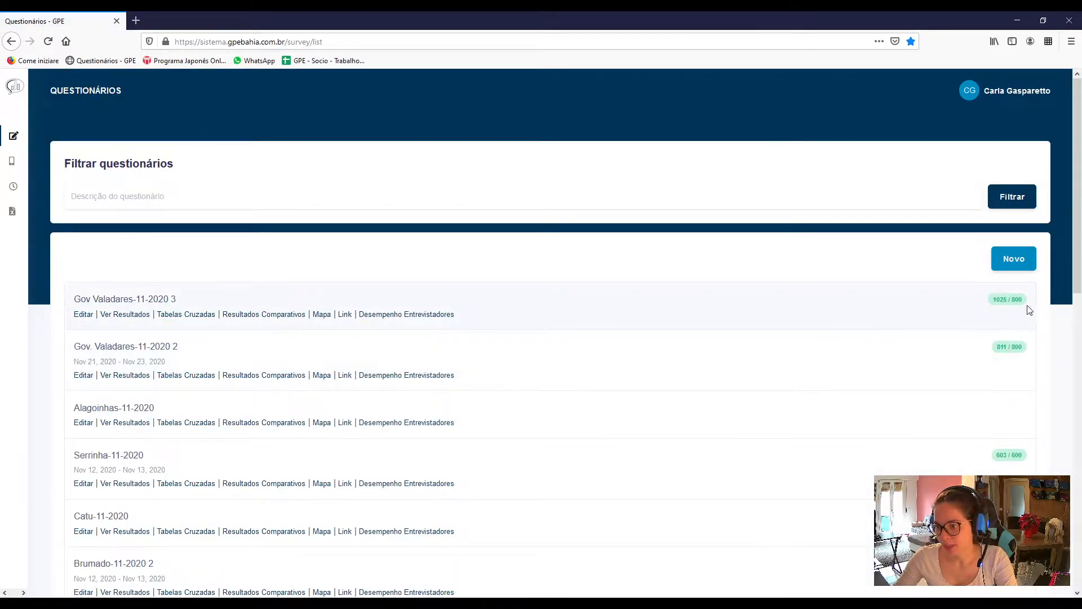
drag(1023, 297, 1012, 300)
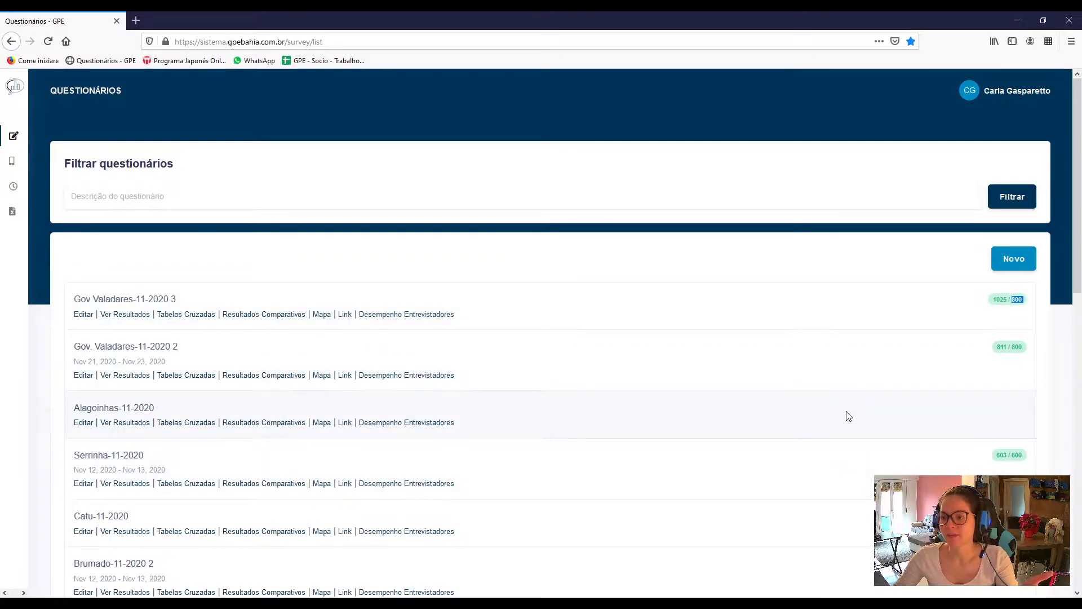
drag(1009, 299, 993, 303)
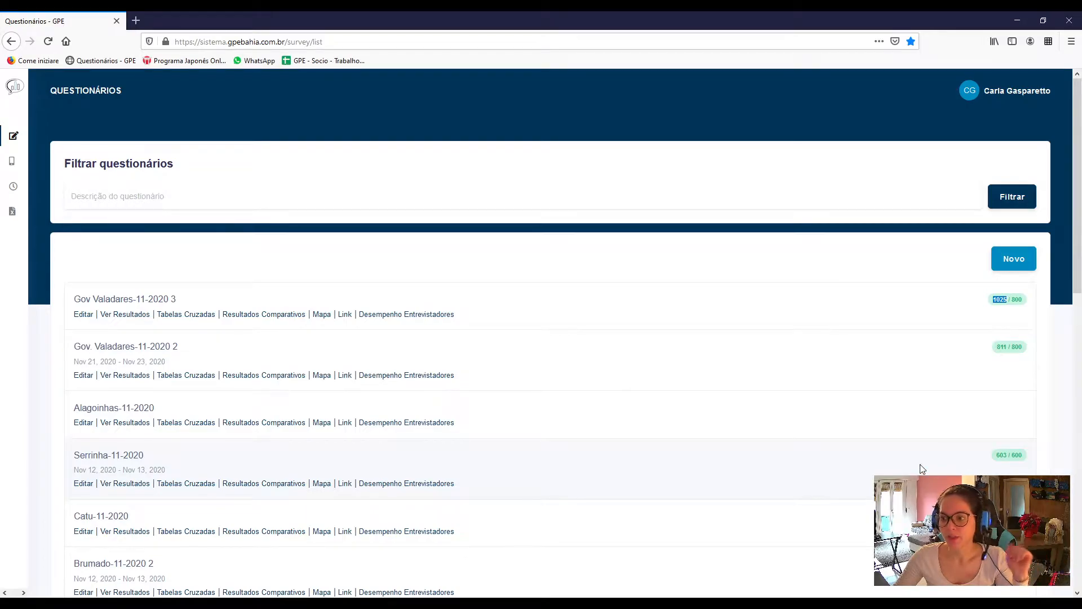
click(995, 310)
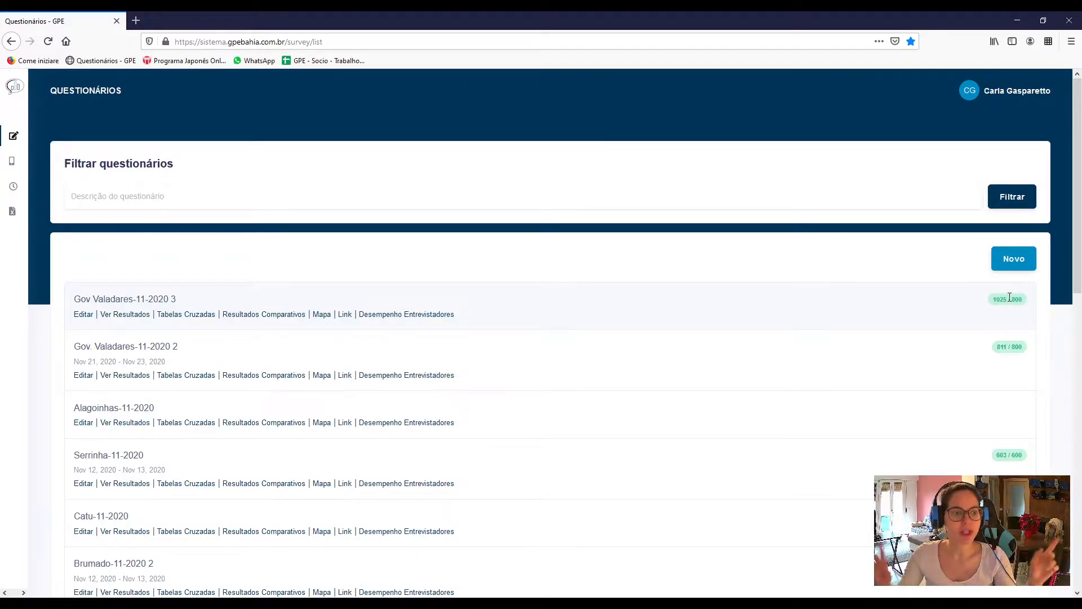
scroll(955, 430, down, 1)
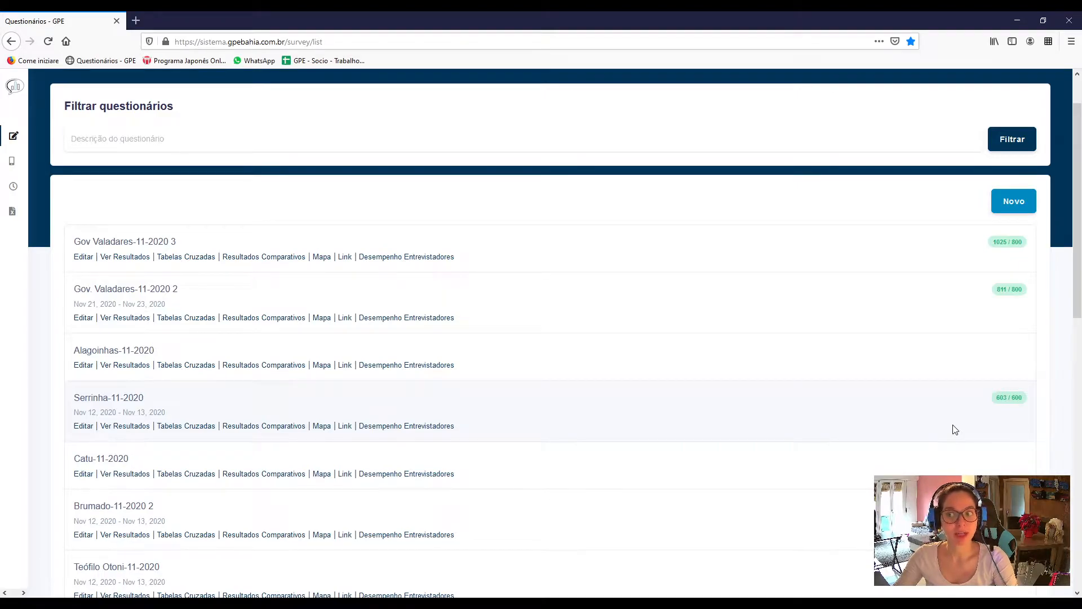
scroll(955, 430, up, 1)
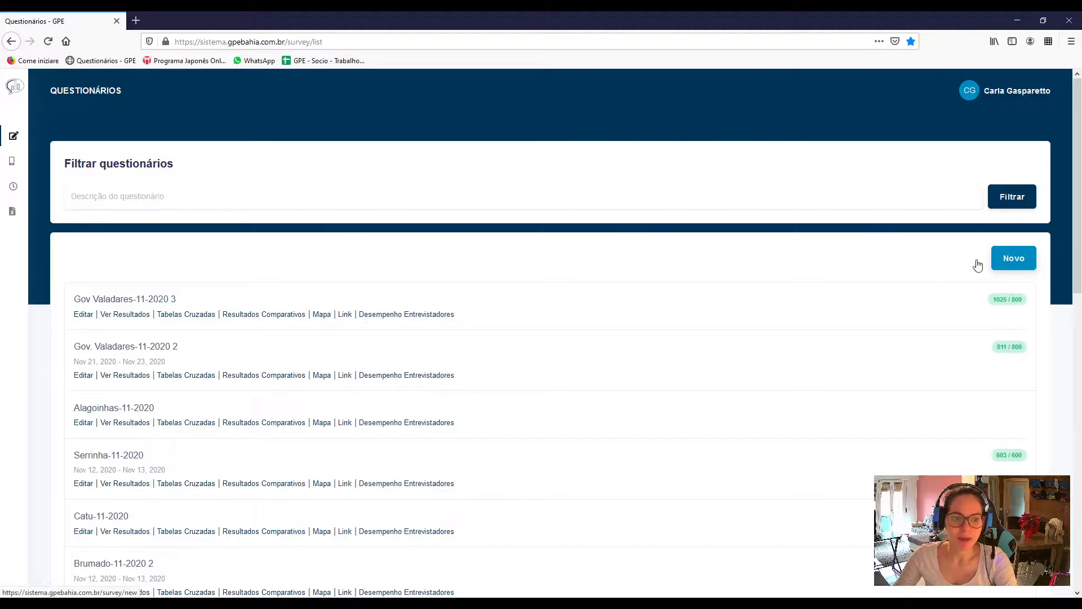
- Check the new questionnaire form, return to the list and examine the date range under Gov. Valadares-11-2020 2
click(1033, 260)
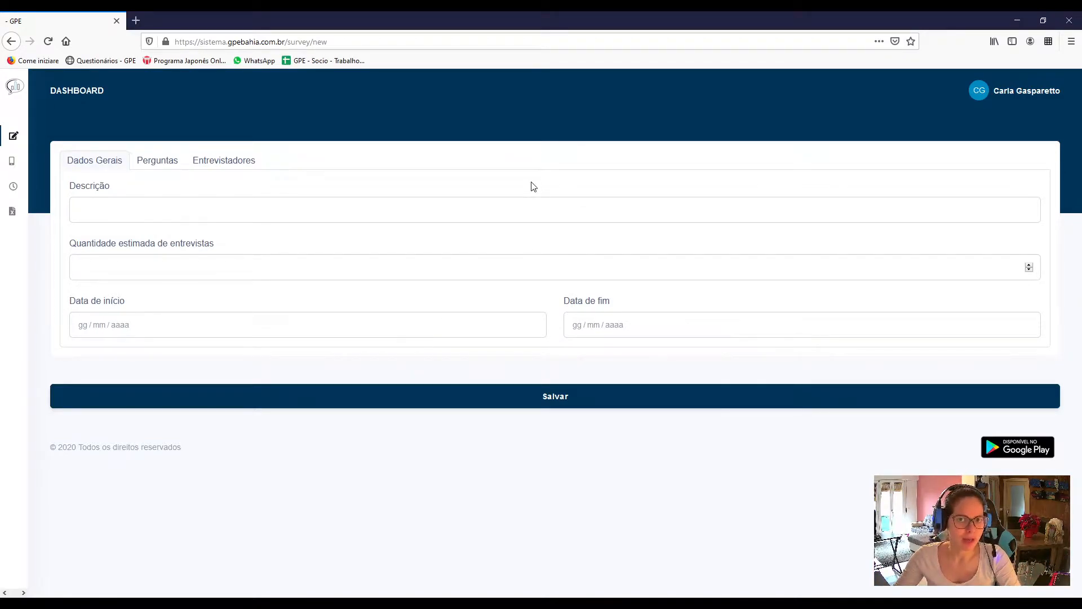
click(38, 133)
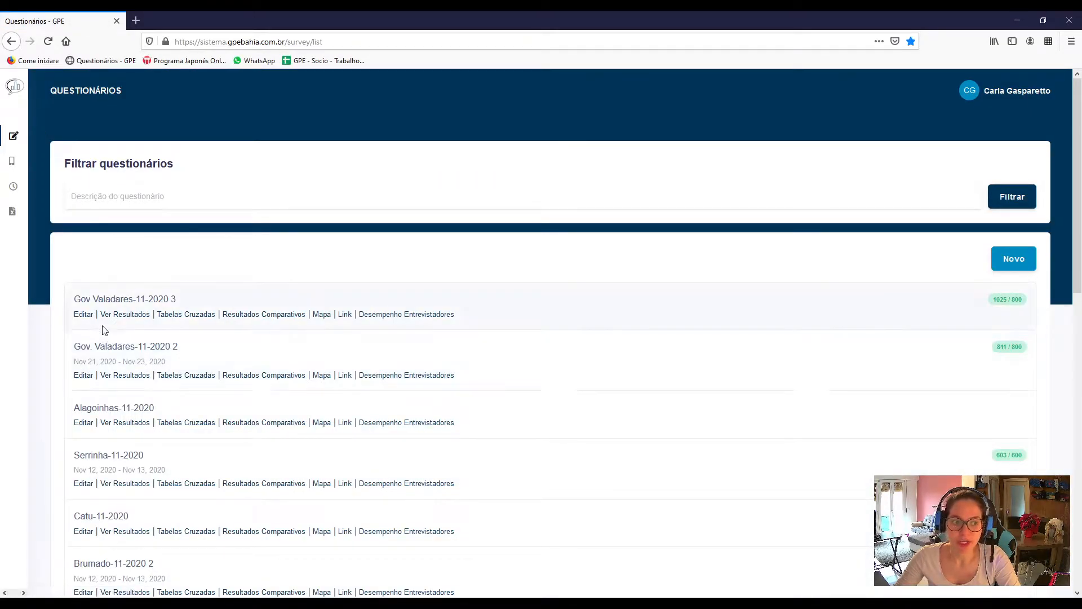
drag(75, 361, 172, 364)
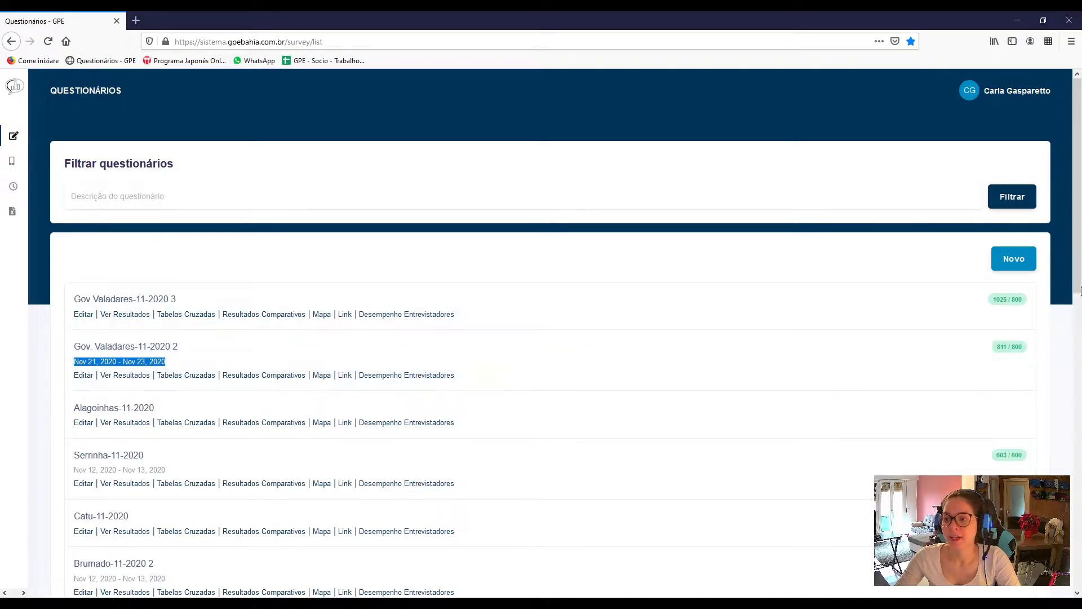
- Start a new questionnaire and open its Perguntas section
click(1029, 270)
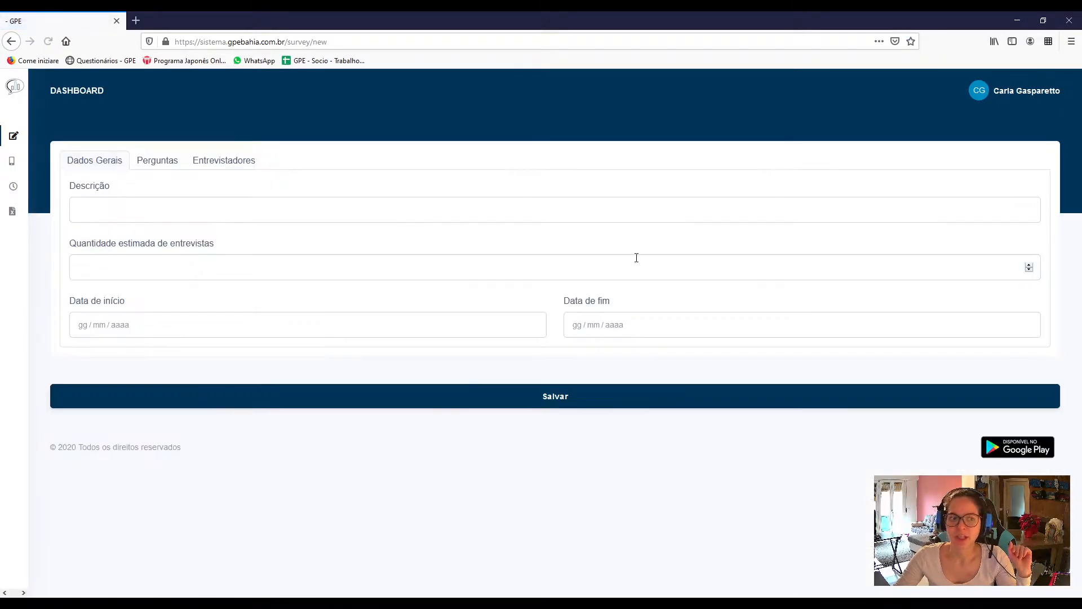
click(197, 215)
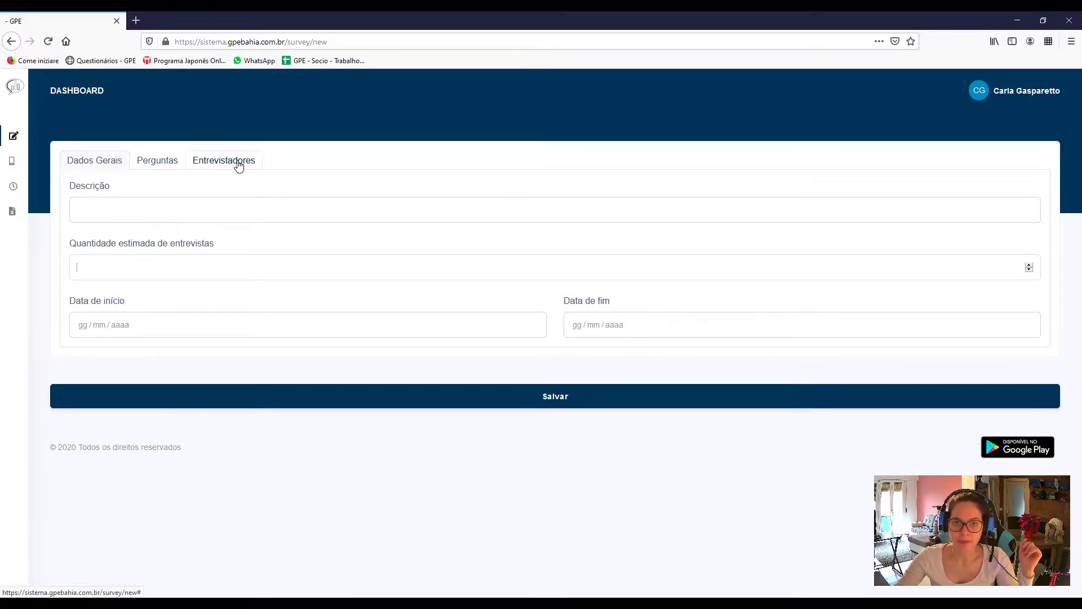
click(149, 164)
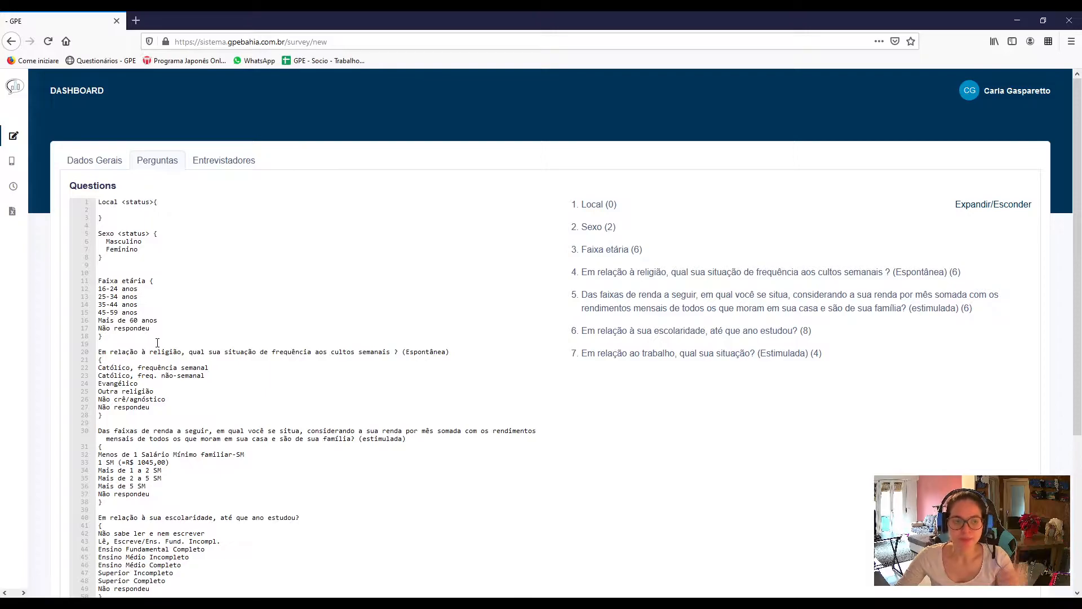
- Examine how the Sexo and Faixa etária questions are written in the Questions code, including title, braces and answers
drag(112, 265, 86, 234)
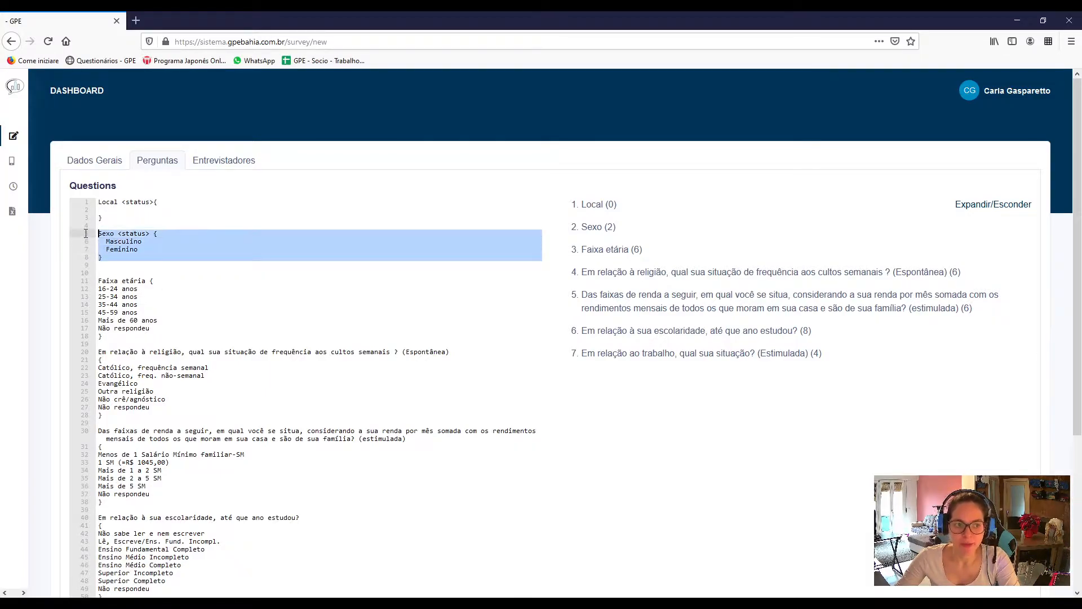
click(186, 252)
drag(146, 281, 98, 281)
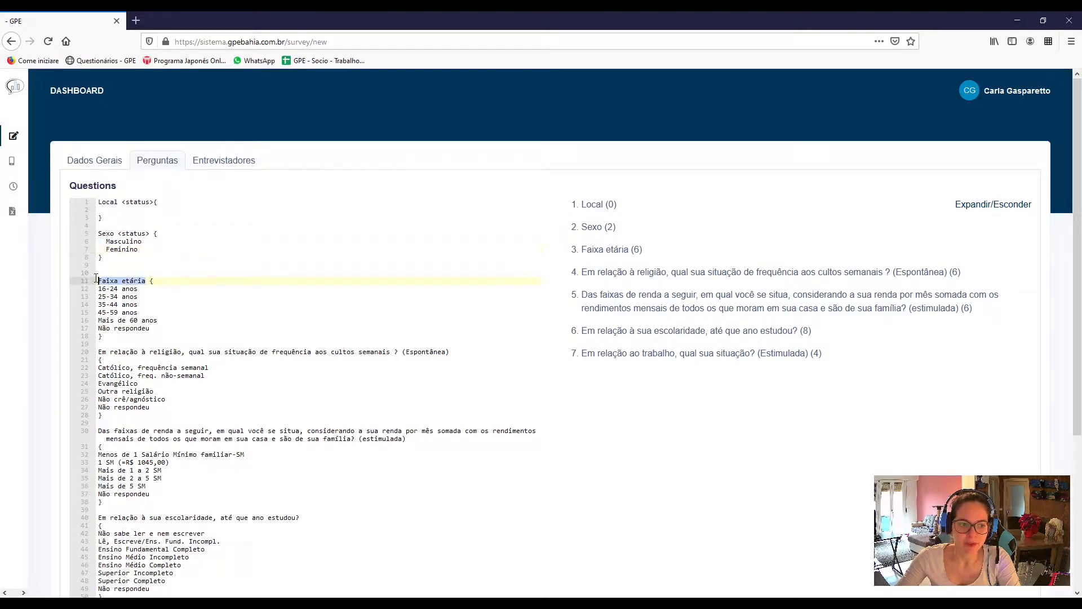
drag(149, 281, 91, 300)
drag(150, 328, 155, 285)
click(151, 283)
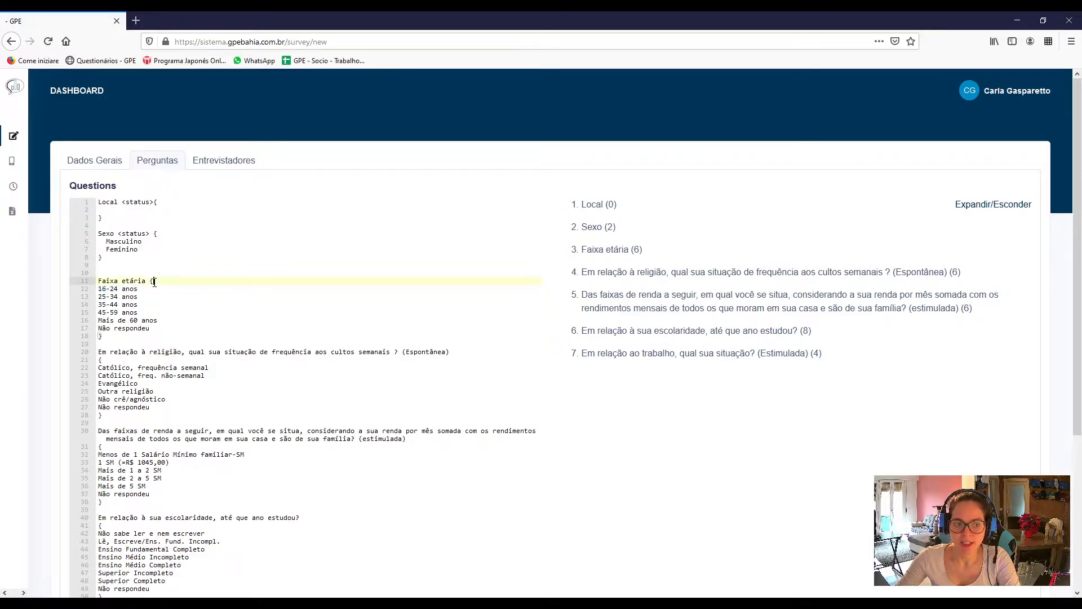
click(107, 337)
click(126, 328)
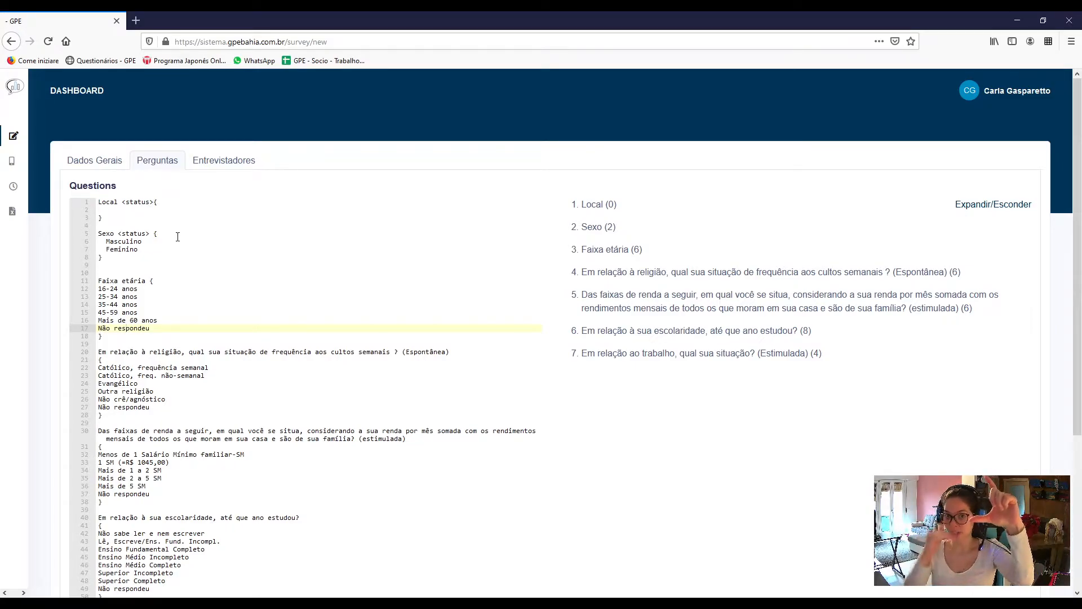
- Examine the single-line answer options and the complete Faixa etária block up to its closing brace
drag(139, 289, 80, 304)
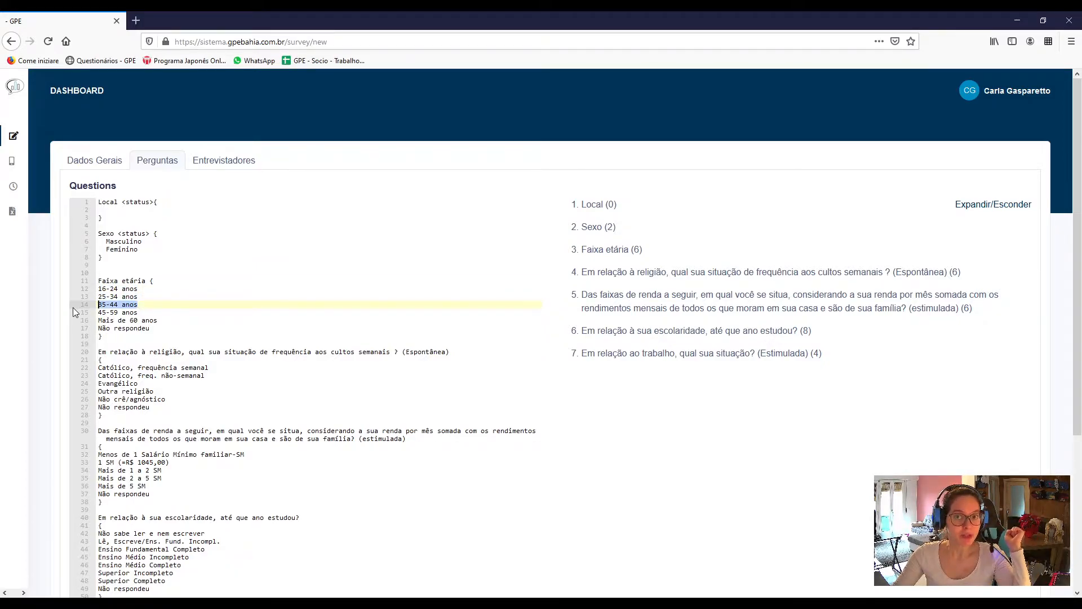
click(120, 336)
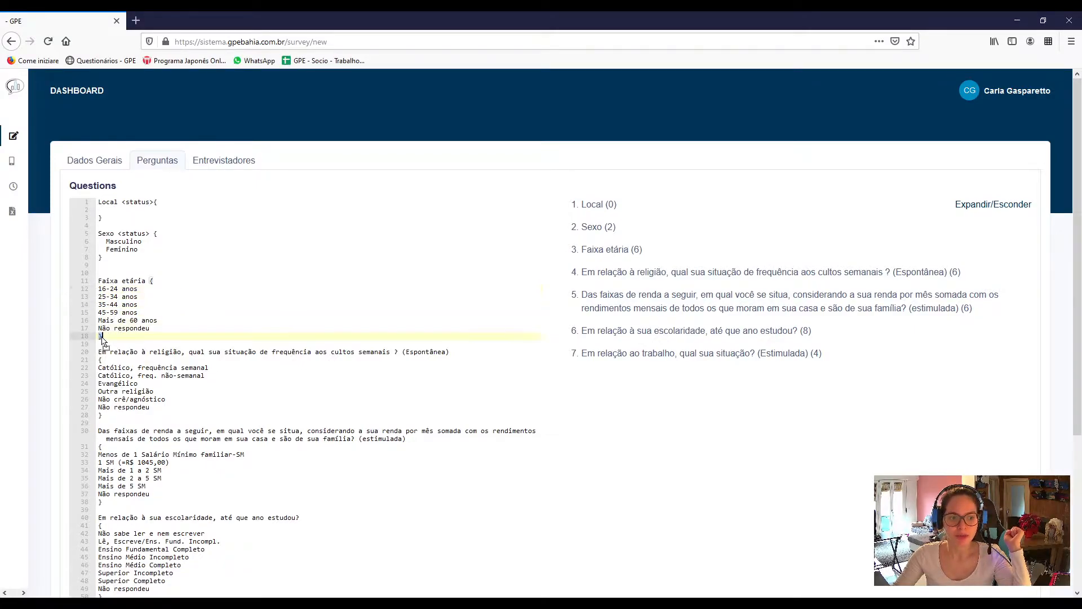
drag(104, 337, 78, 283)
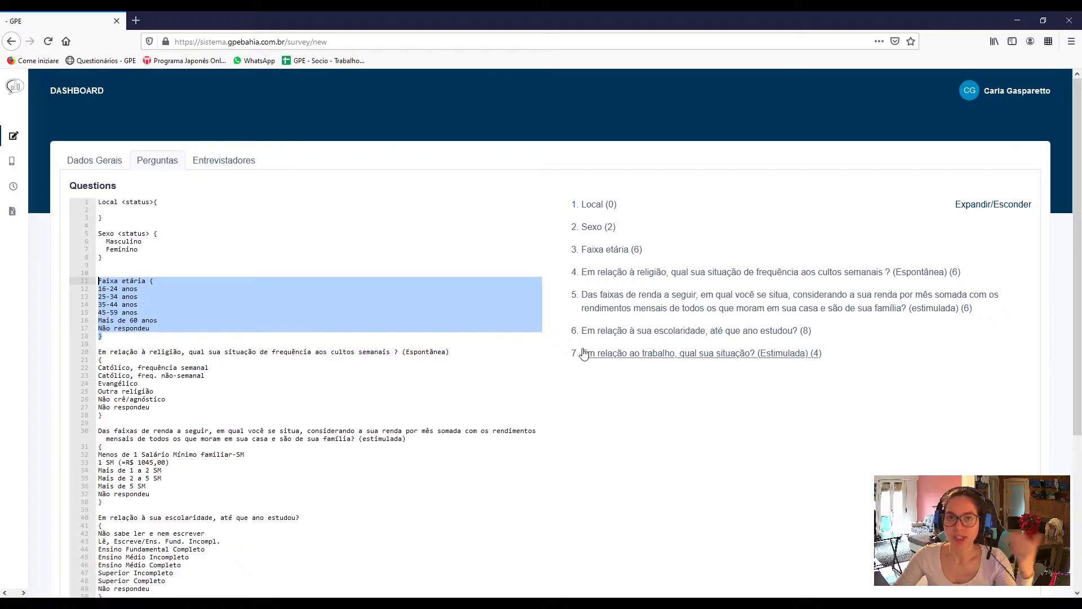
click(301, 312)
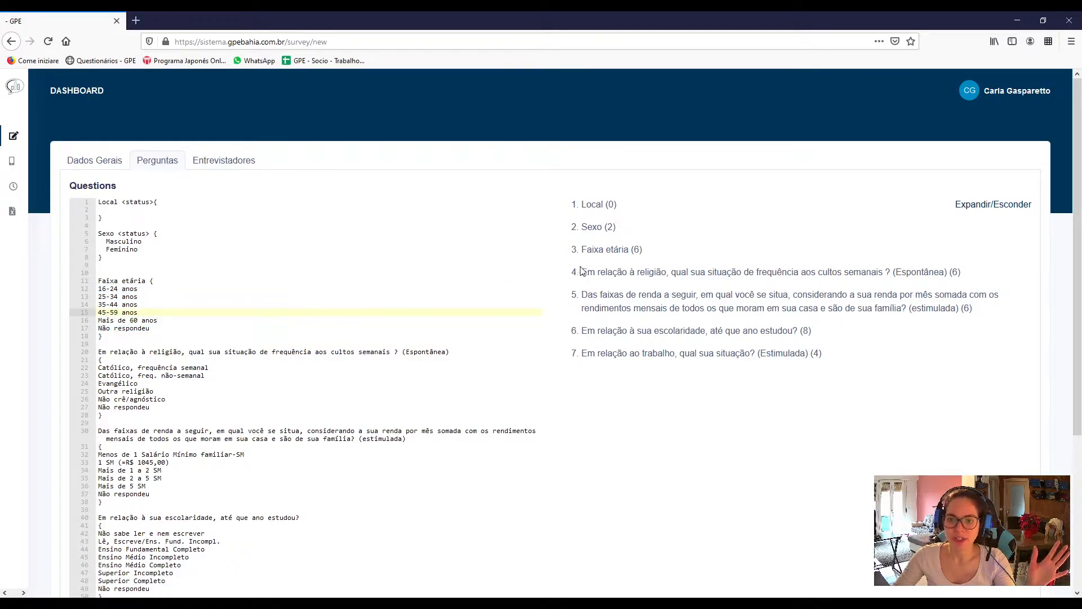
- Expand Faixa etária in the question preview and compare its answer options with the corresponding code lines
click(612, 253)
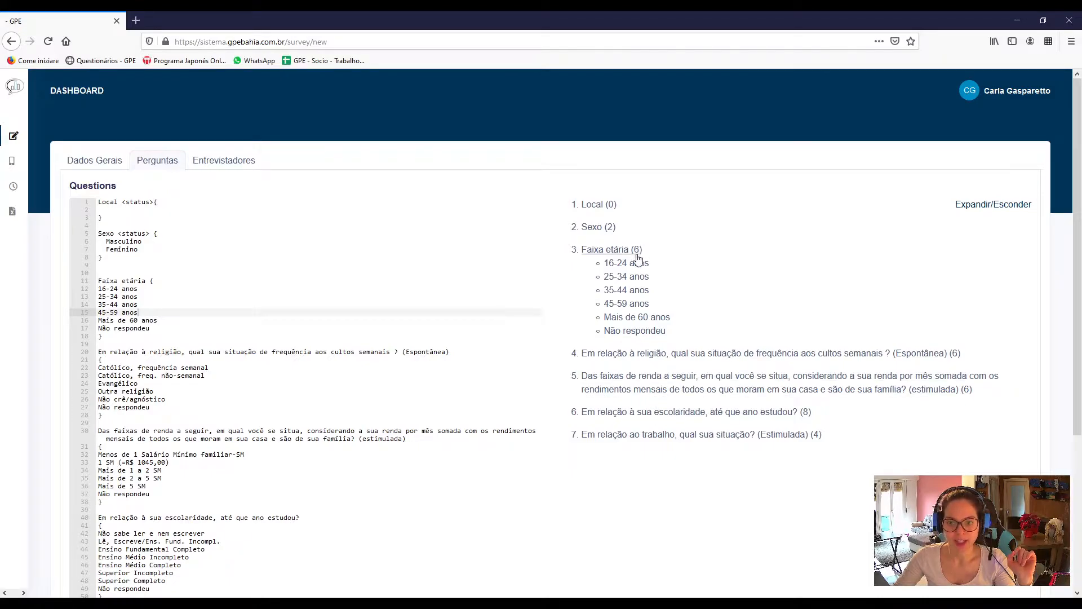
click(104, 291)
click(111, 297)
click(109, 305)
click(110, 313)
click(109, 320)
click(109, 335)
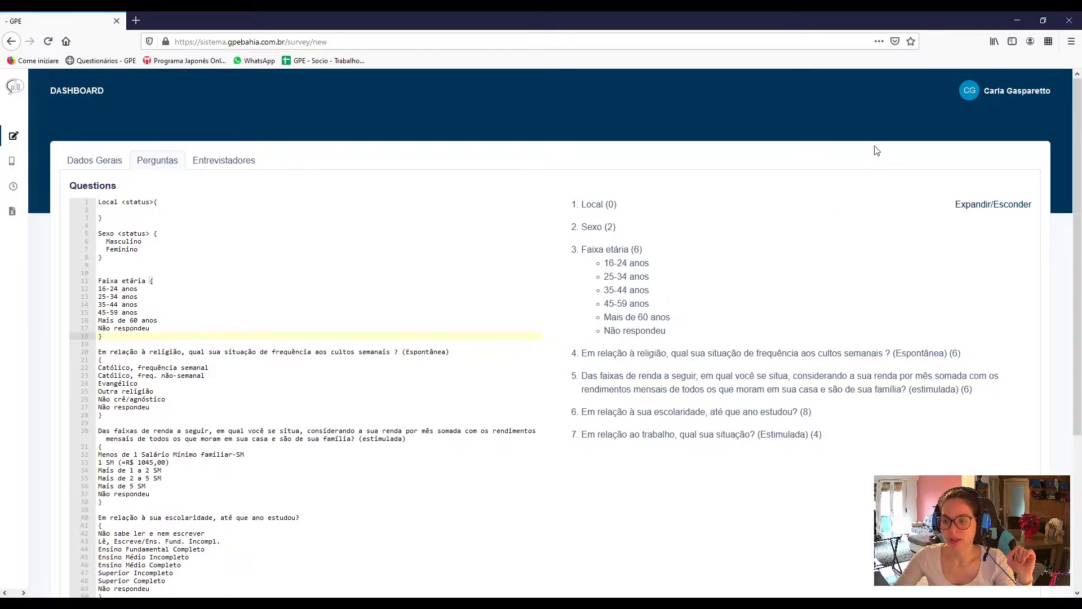
- Expand the answer options of all questions in the preview
click(1006, 209)
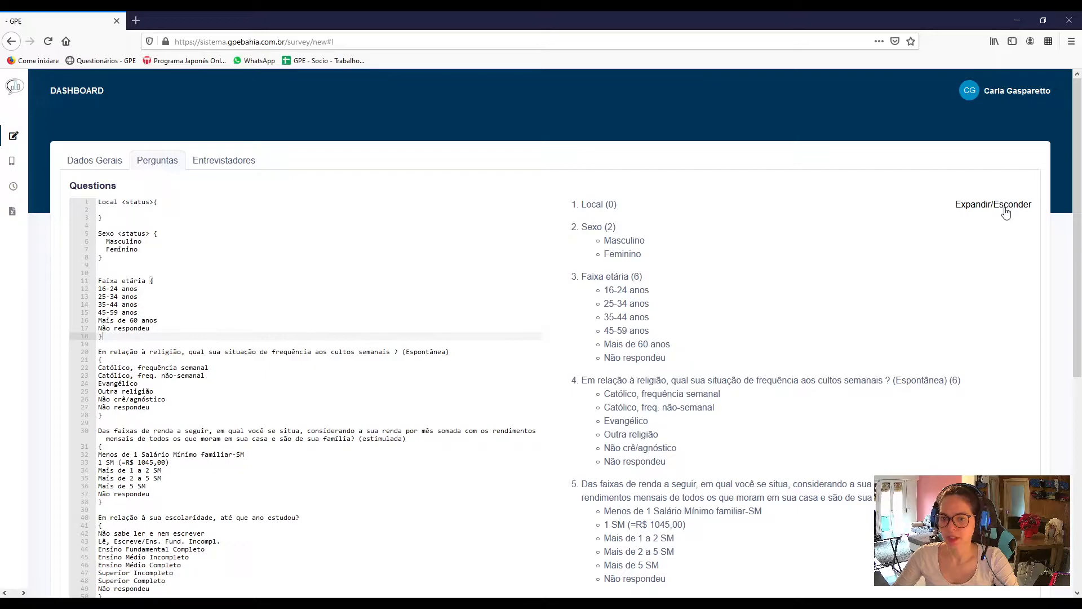
click(1006, 210)
click(1006, 211)
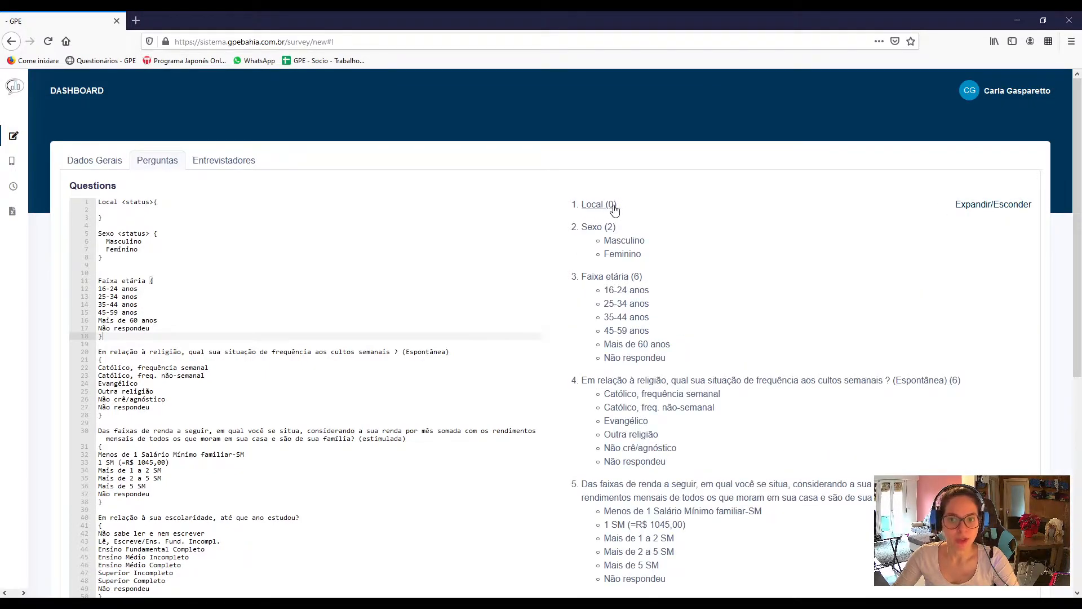
- Examine the empty Local question with its <status> tag and the Sexo block in the Questions code
click(117, 209)
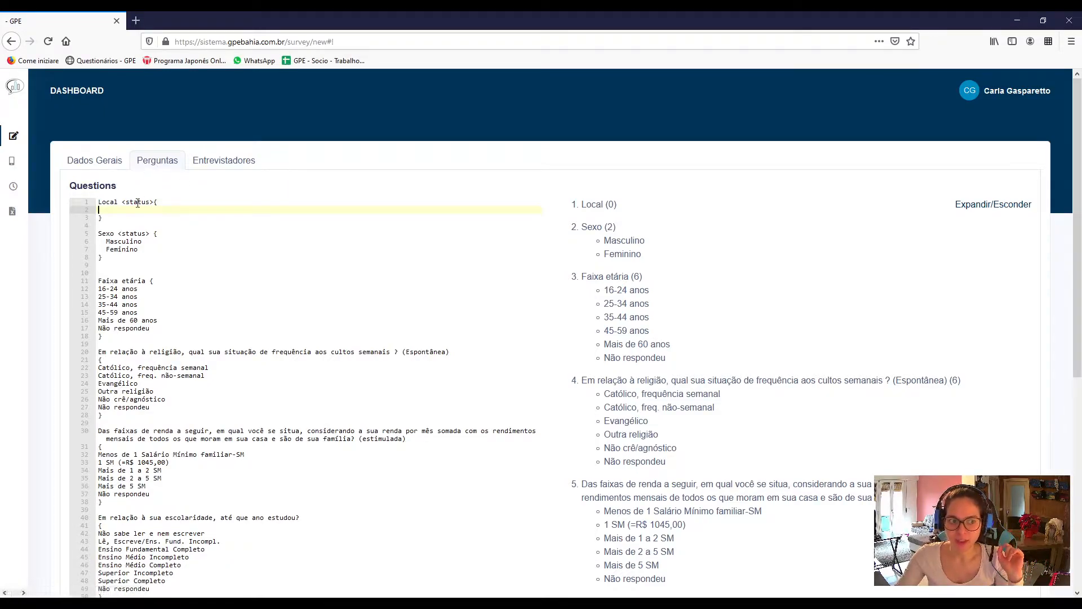
drag(153, 203, 121, 205)
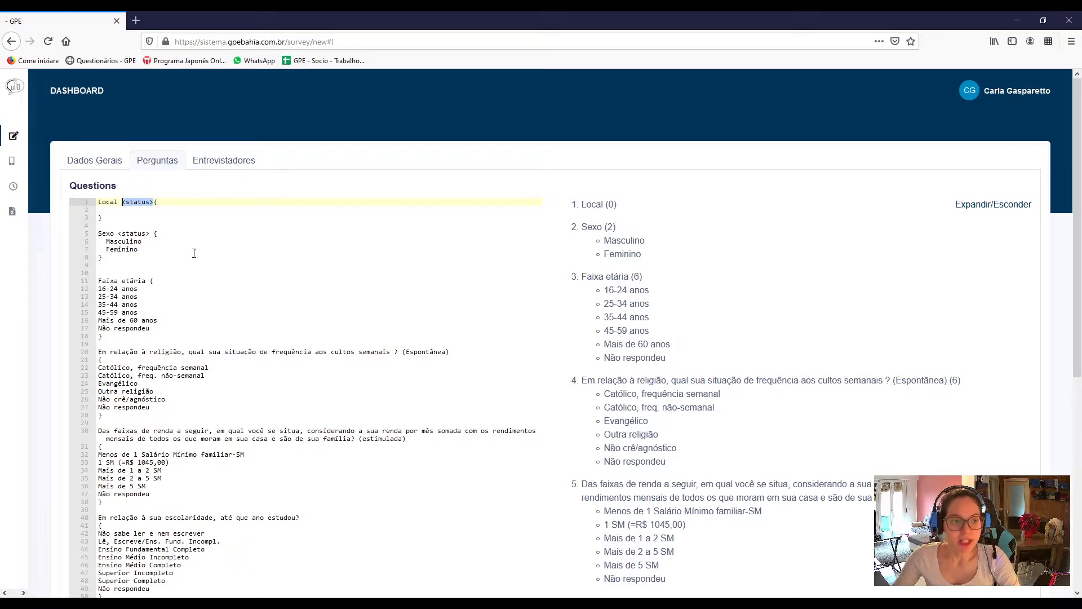
drag(102, 261, 89, 230)
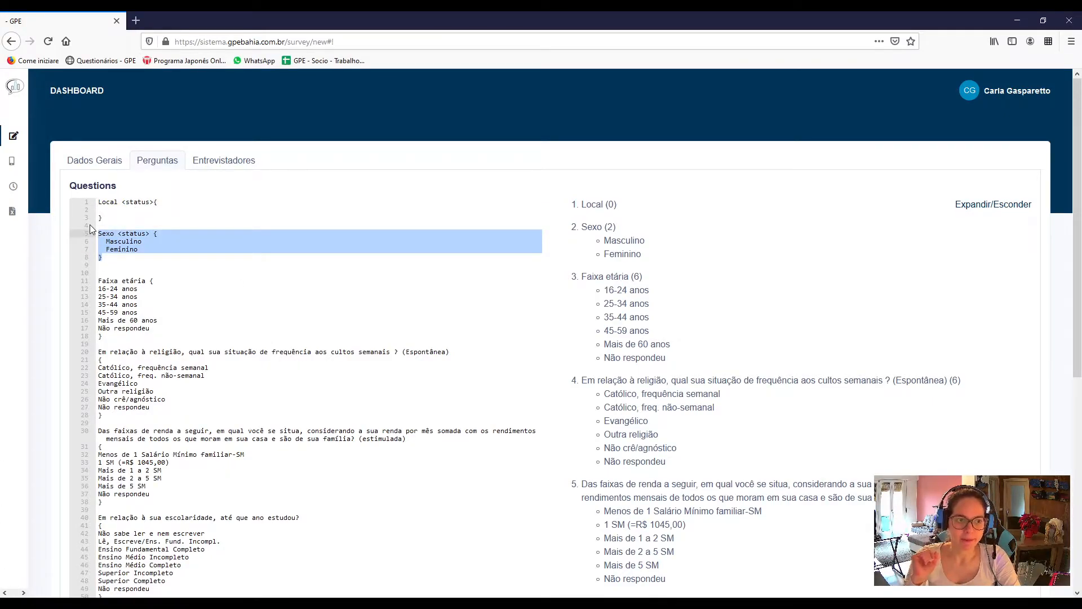
- Compare the Local and Sexo blocks in the Questions code, each from its name line to its closing brace
click(112, 218)
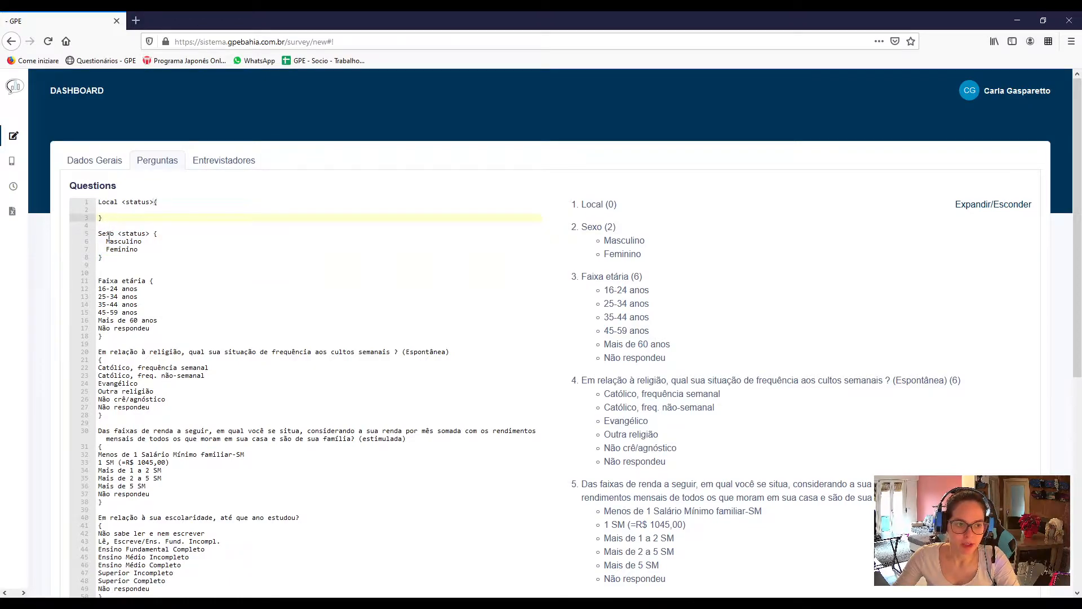
drag(103, 219, 96, 204)
drag(109, 266, 90, 199)
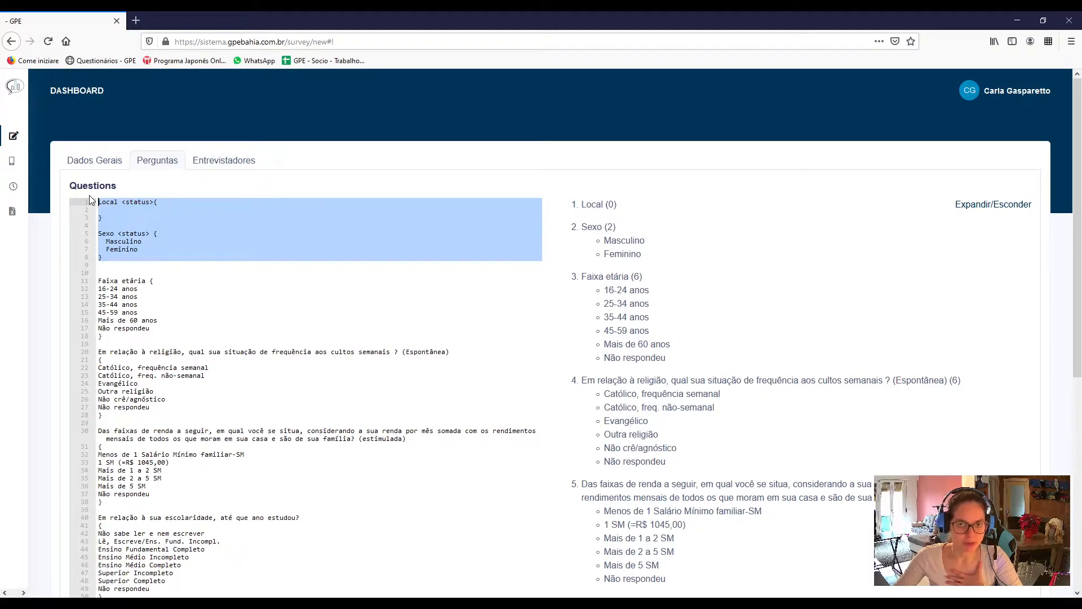
click(115, 226)
drag(104, 265, 88, 236)
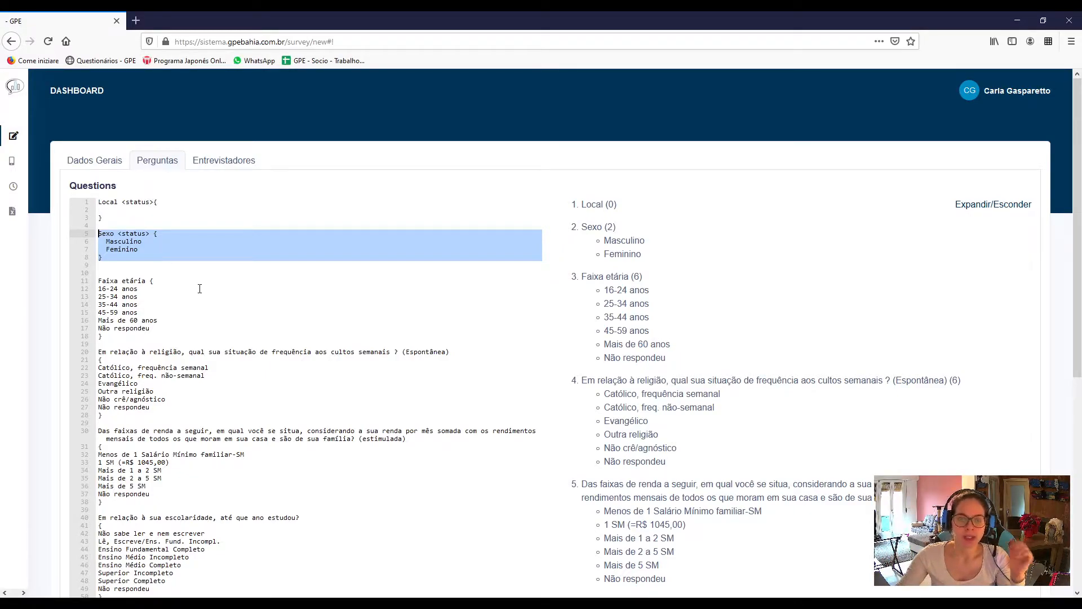
- Remove the <status> tag from the Sexo and Local questions in the Questions code
click(155, 242)
drag(150, 234, 114, 234)
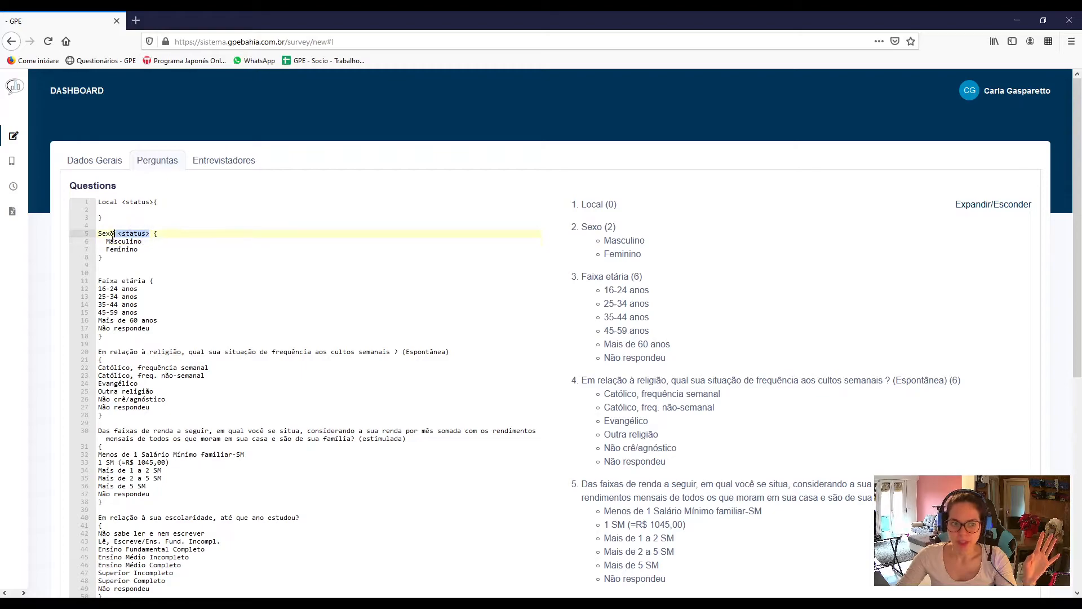
key(BackSpace)
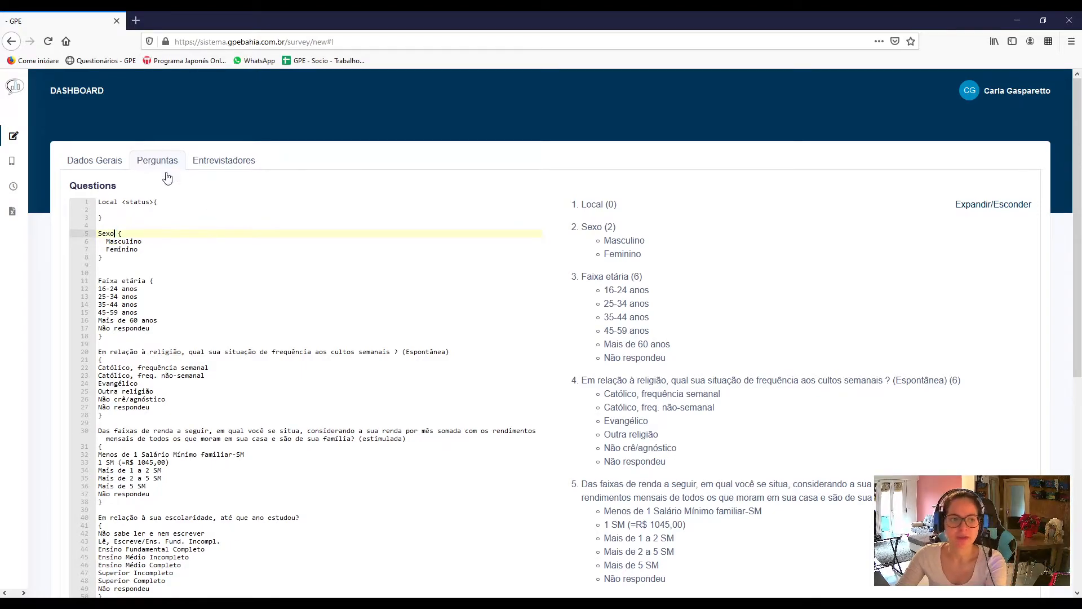
click(153, 203)
drag(153, 202, 119, 203)
key(BackSpace)
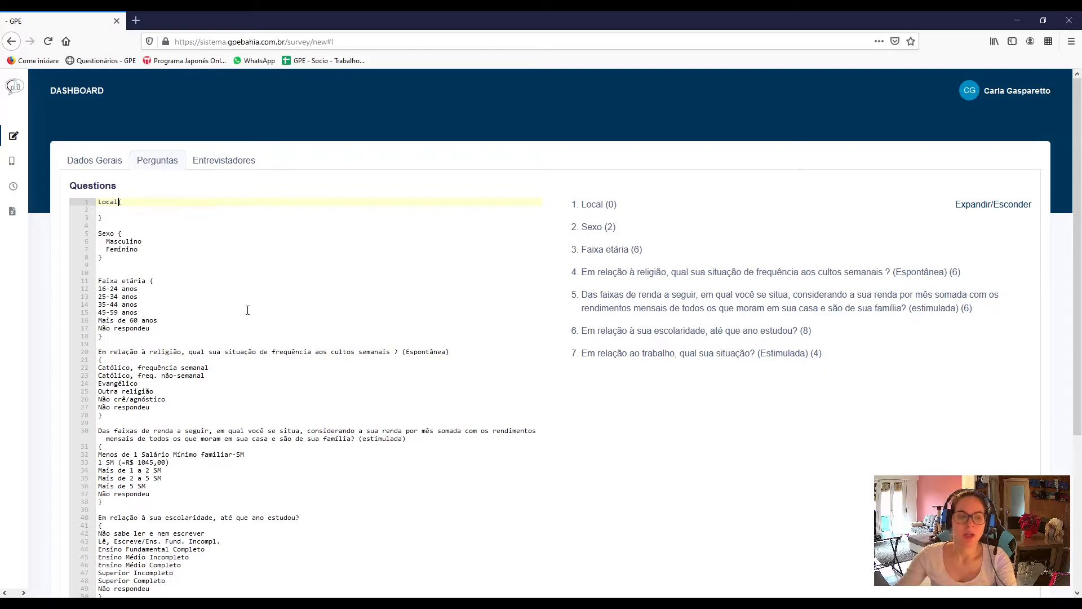
- Try to find an interviewer by name among the Devices in the Entrevistadores section
scroll(277, 317, down, 4)
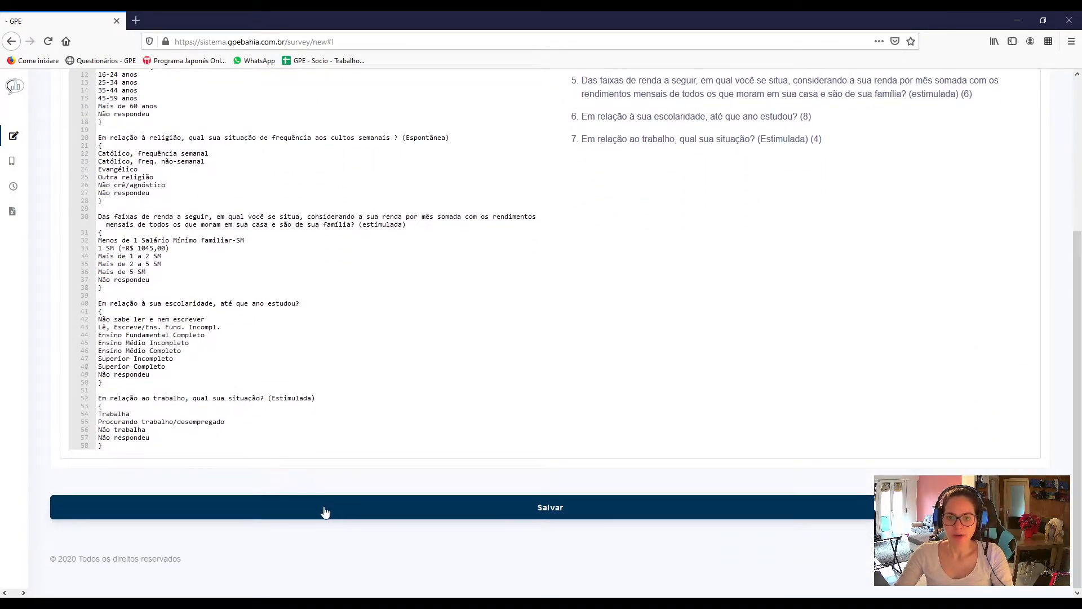
scroll(301, 322, up, 4)
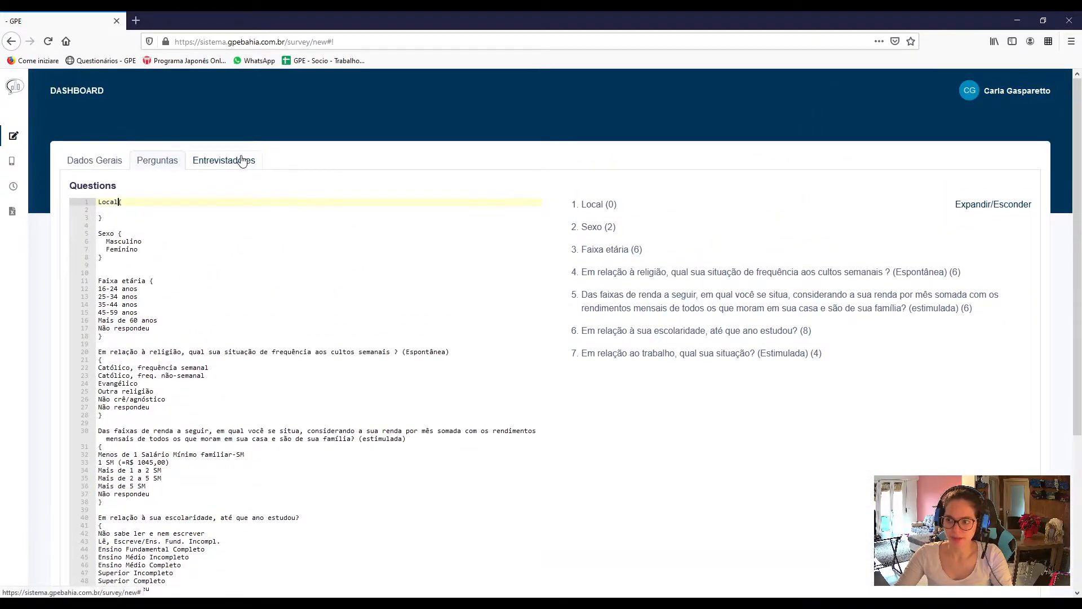
click(243, 162)
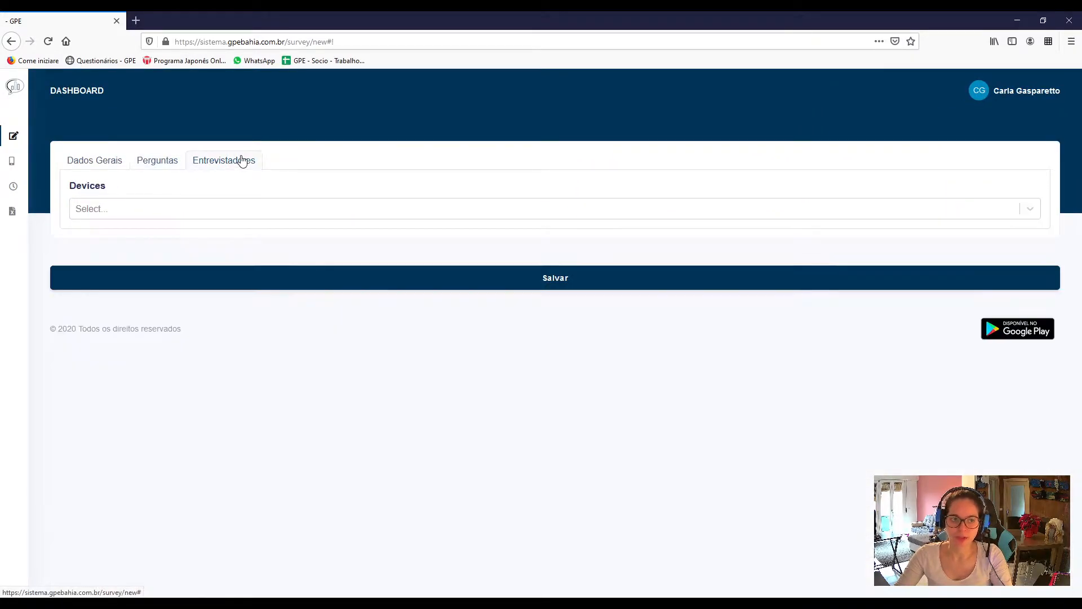
click(189, 212)
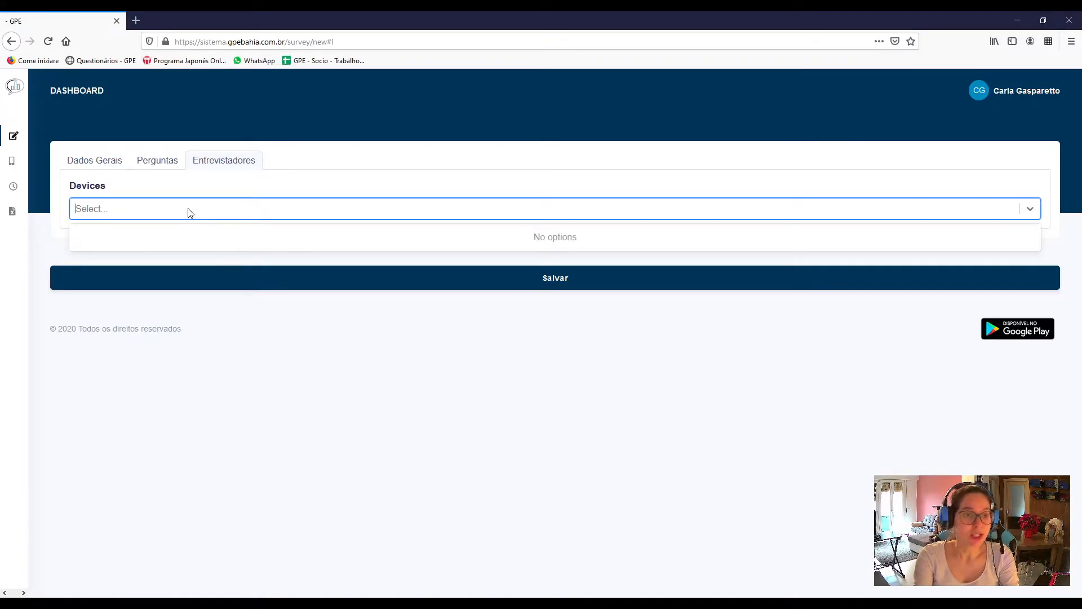
text(ma)
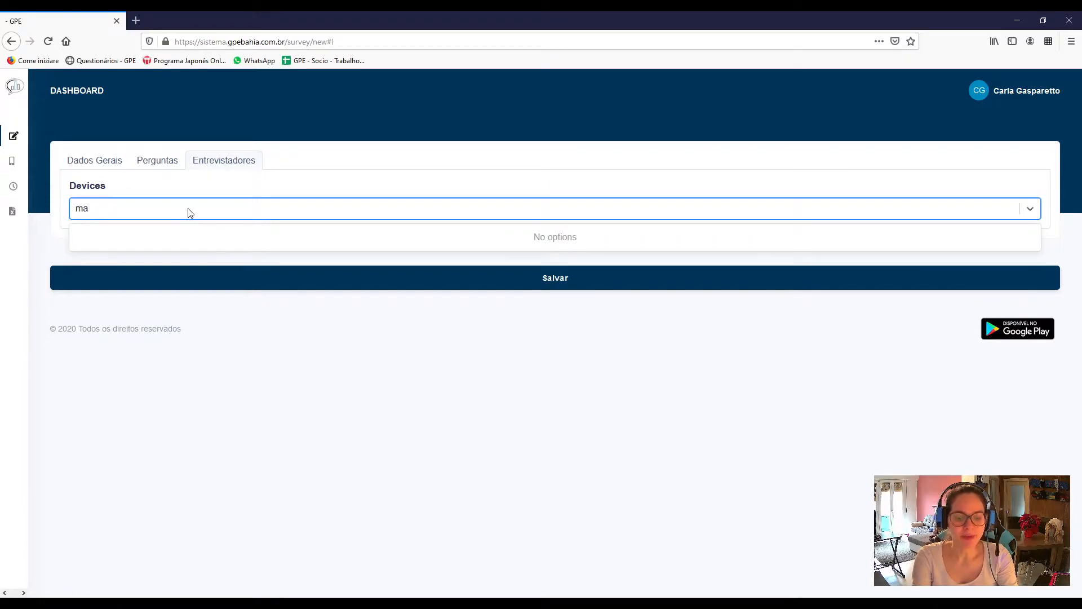
text(rc)
key(BackSpace)
key(BackSpace)
key(BackSpace)
key(BackSpace)
text(m)
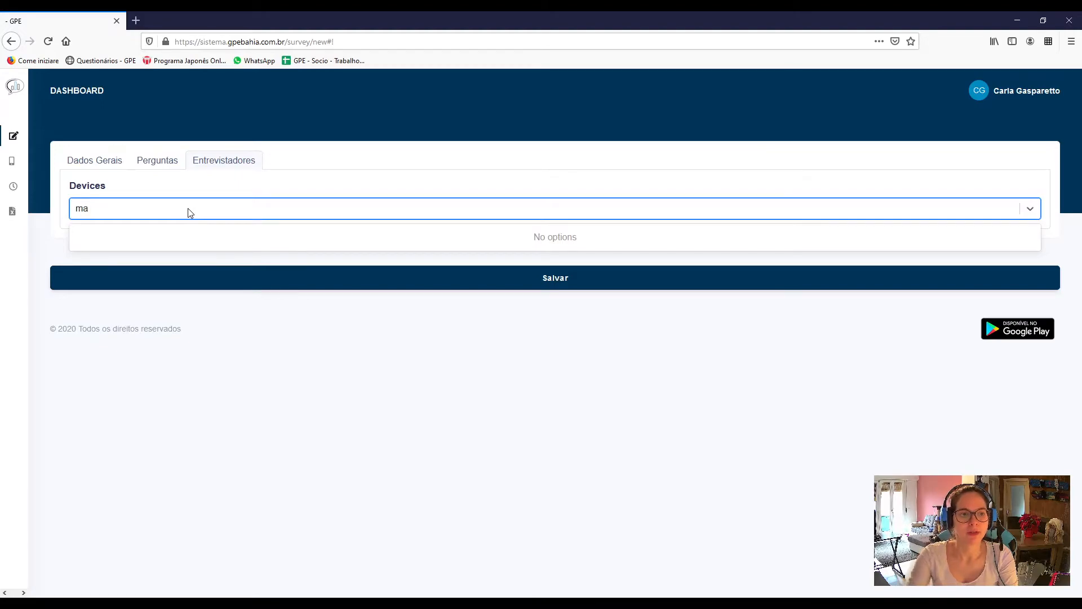
click(274, 368)
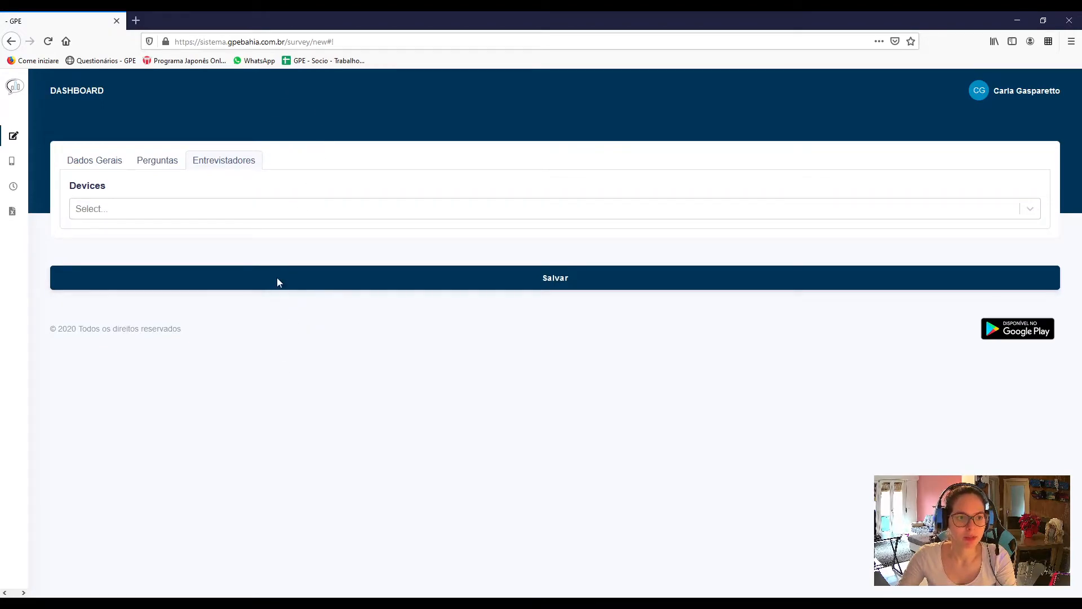
- Set the questionnaire's description in Dados Gerais to "Pesquisa de Moda"
click(111, 165)
click(131, 214)
text(Pesquisa de Moda)
- Add the answer options "local 1" and "local 2" on separate lines inside the Local question and check its preview entry
click(172, 163)
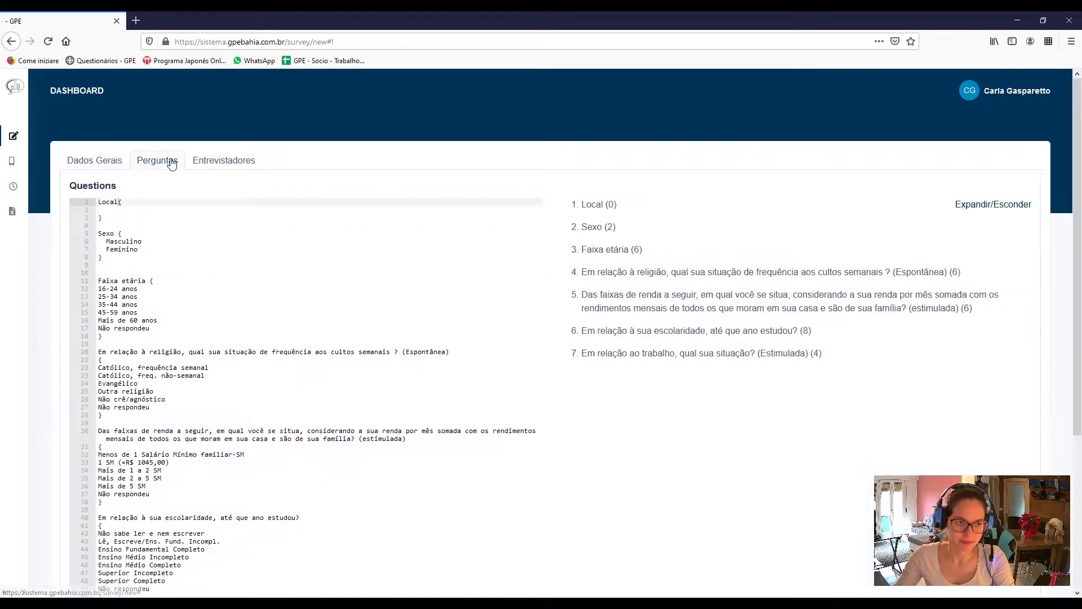
click(123, 207)
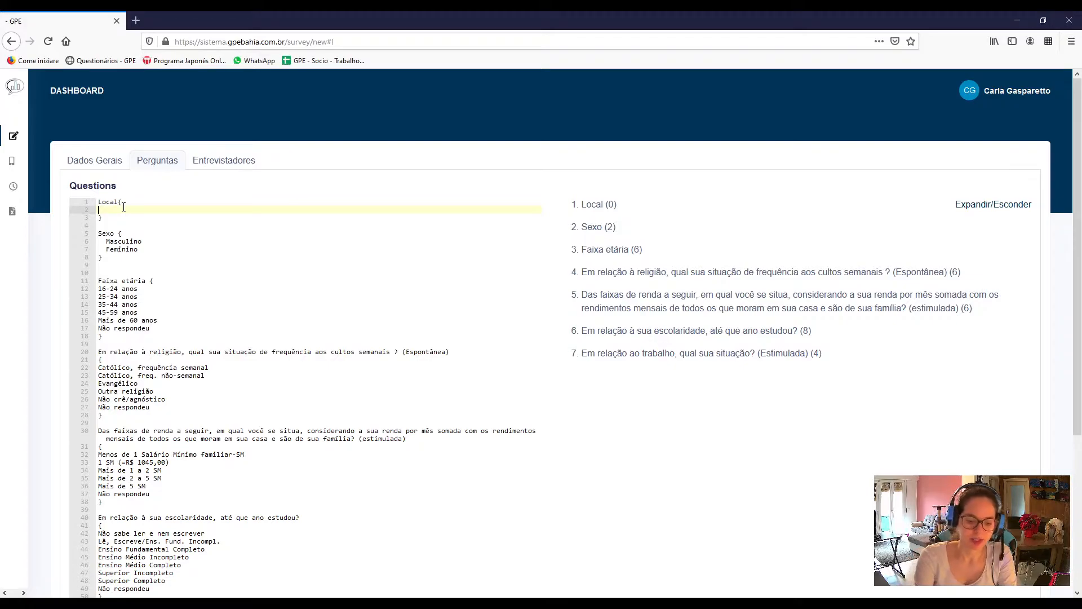
text(local)
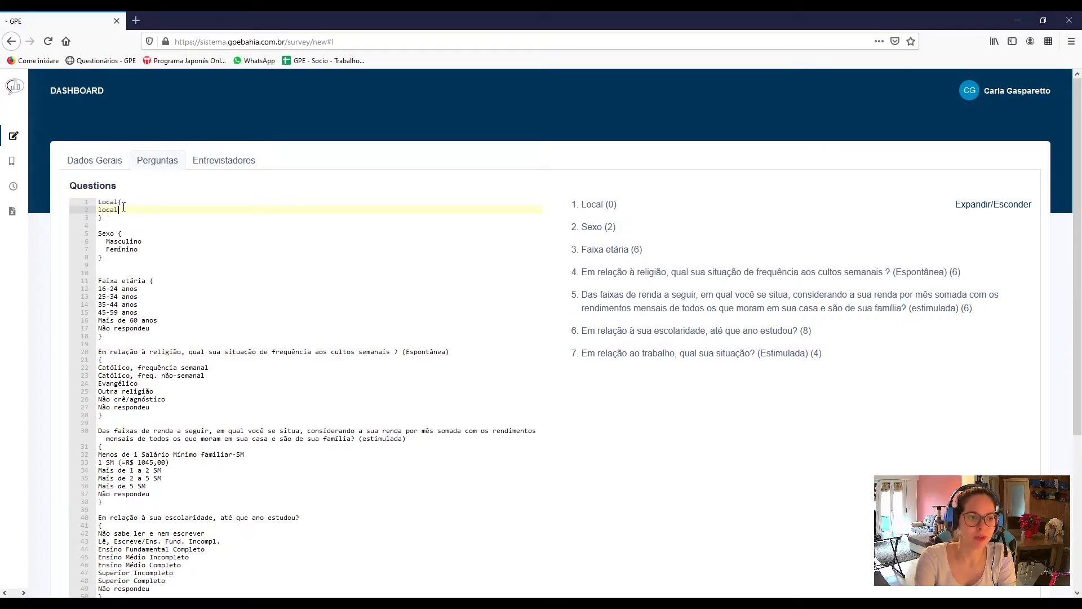
key(Return)
text(local 2)
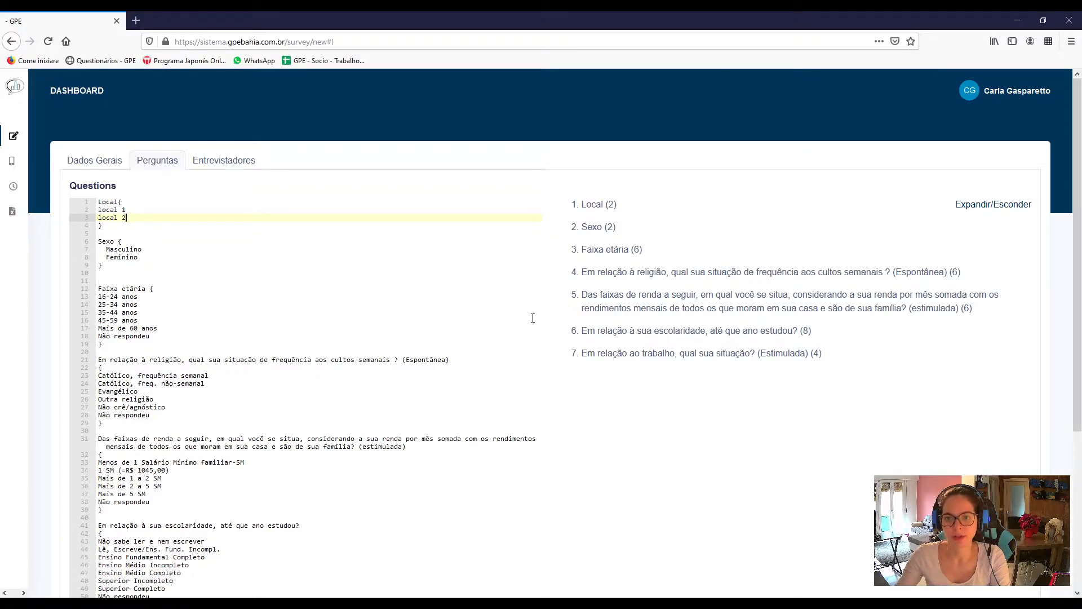
click(601, 206)
click(614, 210)
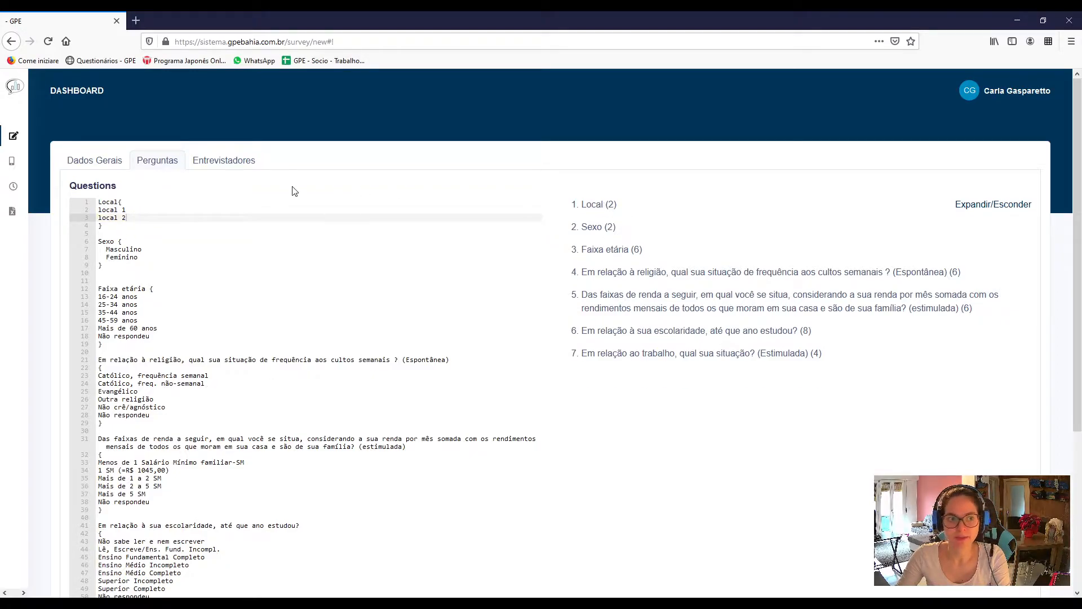
- Look over the remaining question code and save the new questionnaire
scroll(336, 299, down, 4)
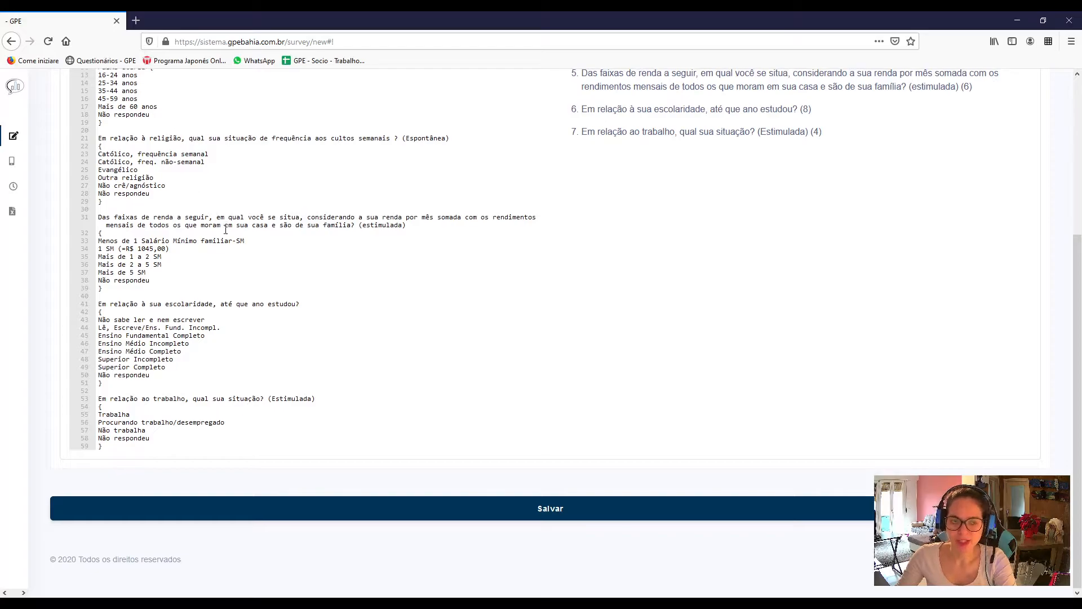
scroll(226, 229, up, 4)
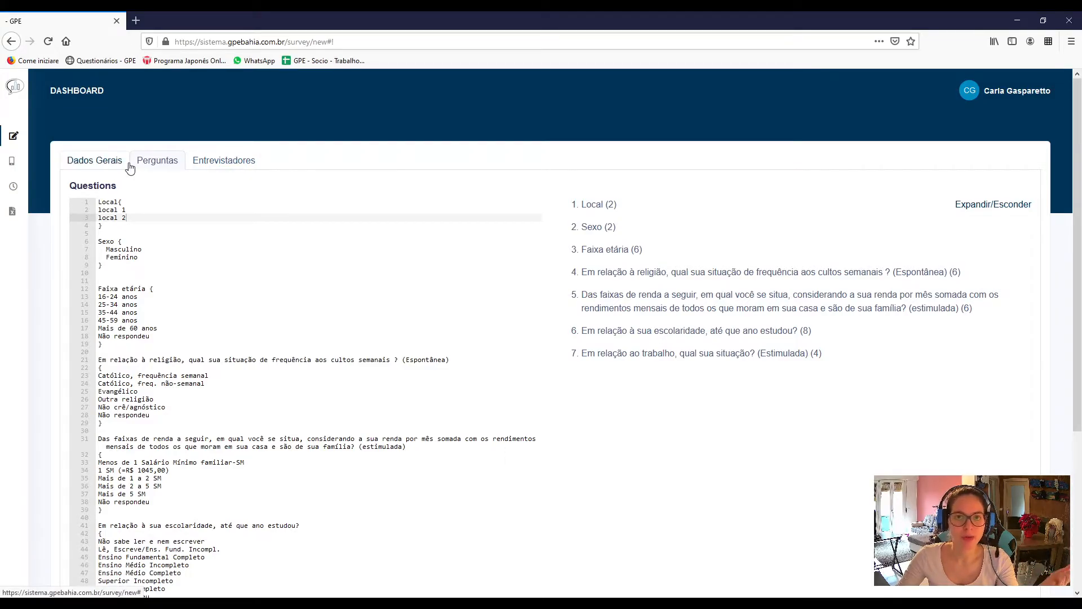
scroll(129, 168, down, 5)
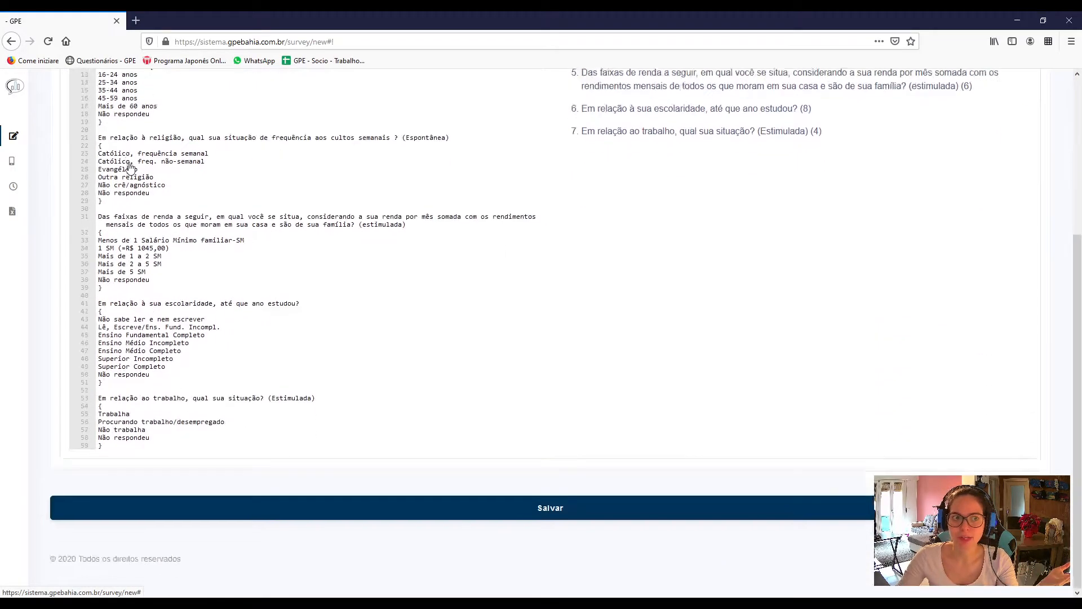
click(440, 522)
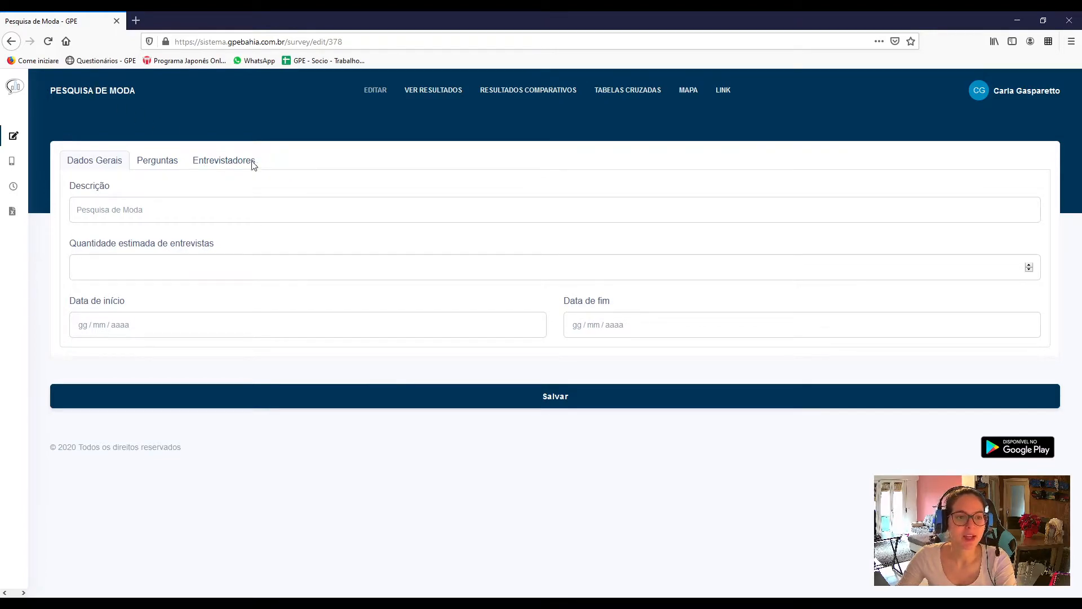
- Assign the interviewer to the saved questionnaire's Devices by name and save the change
click(234, 164)
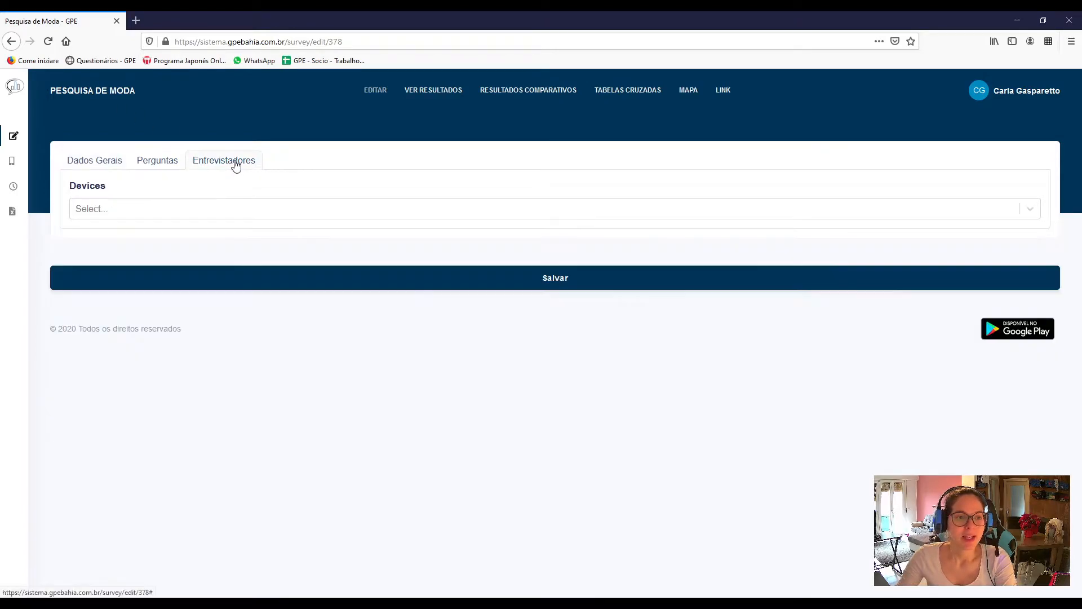
click(231, 209)
text(marcos)
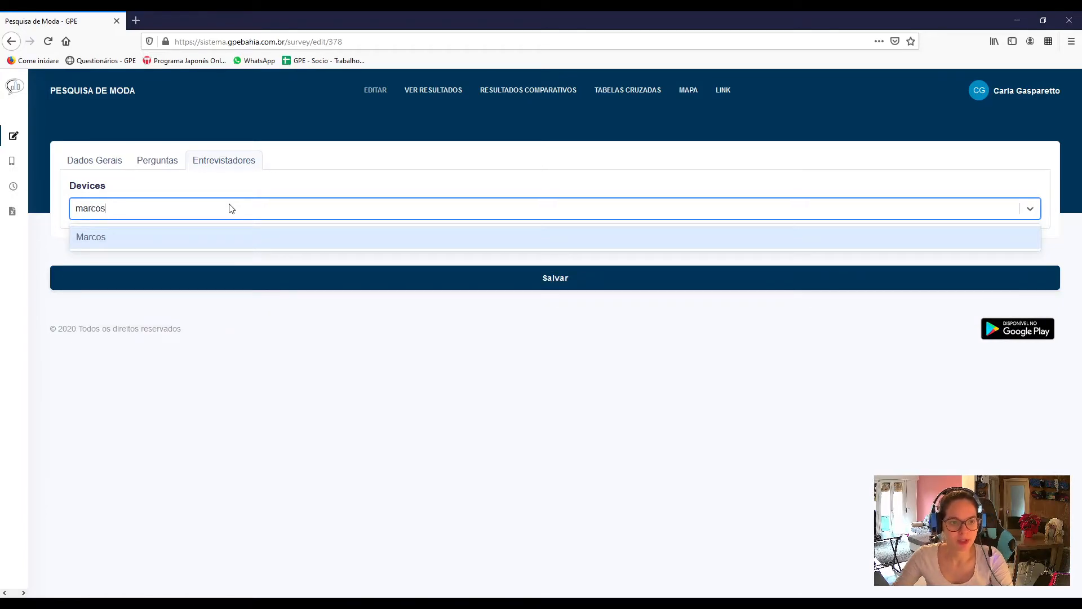
click(238, 237)
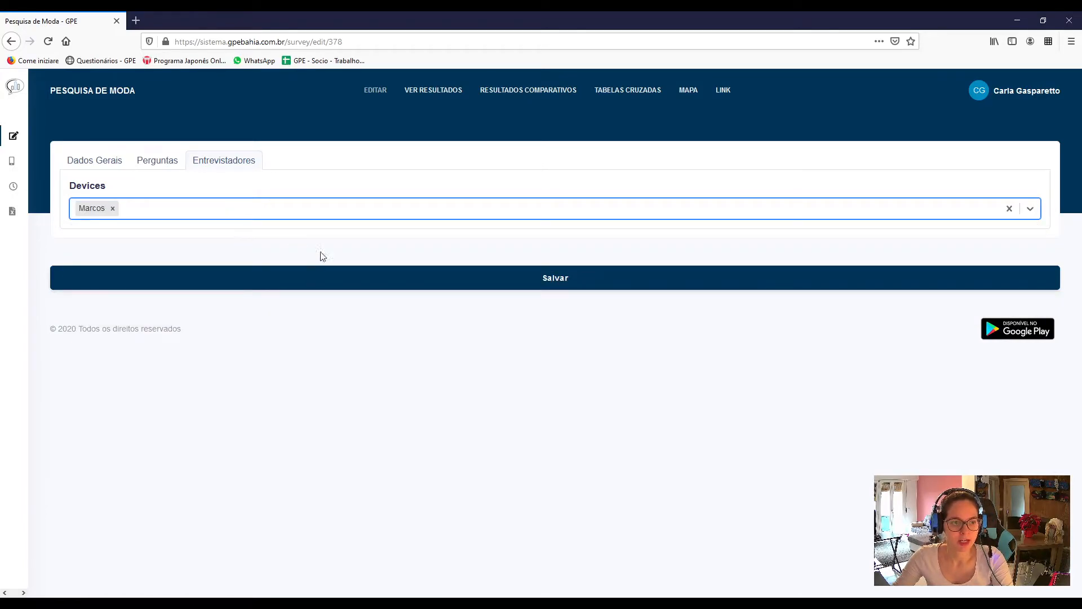
click(516, 280)
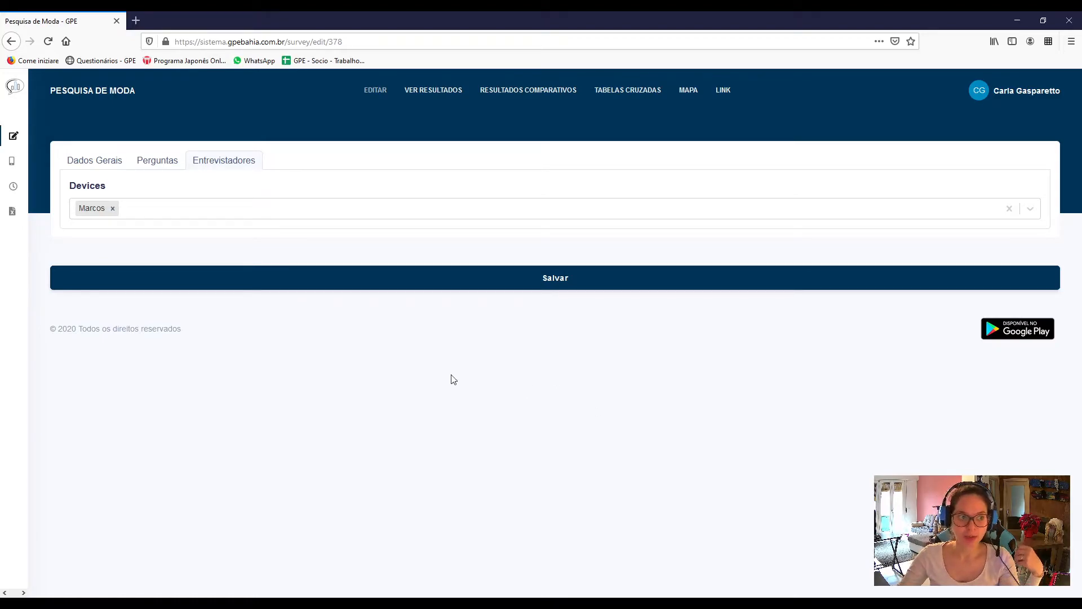
- Review the questionnaire's Dados Gerais, Perguntas and Entrevistadores sections and expand all answer options in the question preview
mouse_move(12, 160)
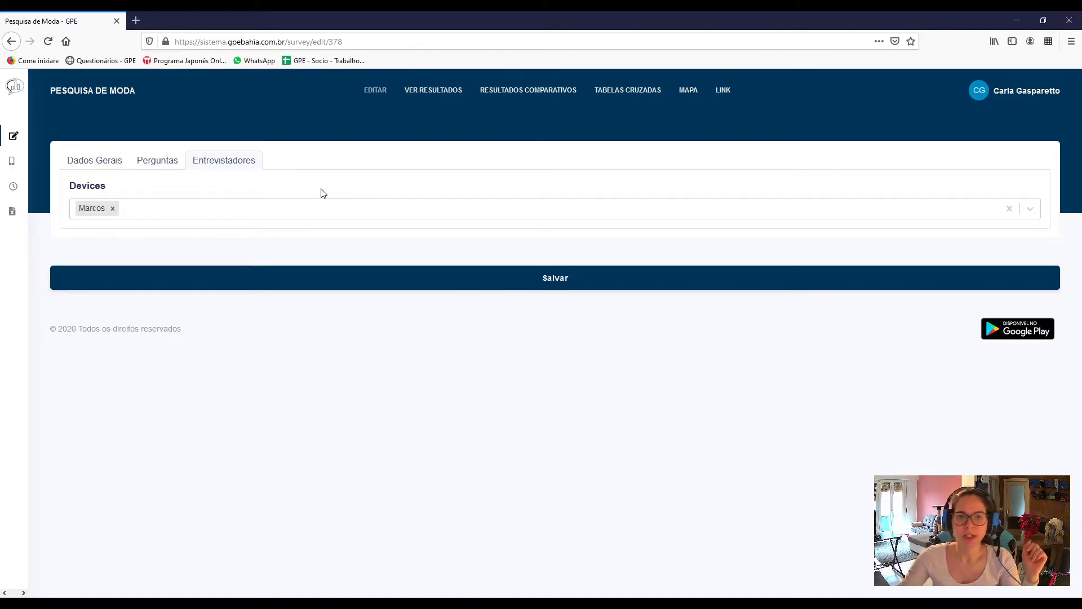
mouse_move(11, 161)
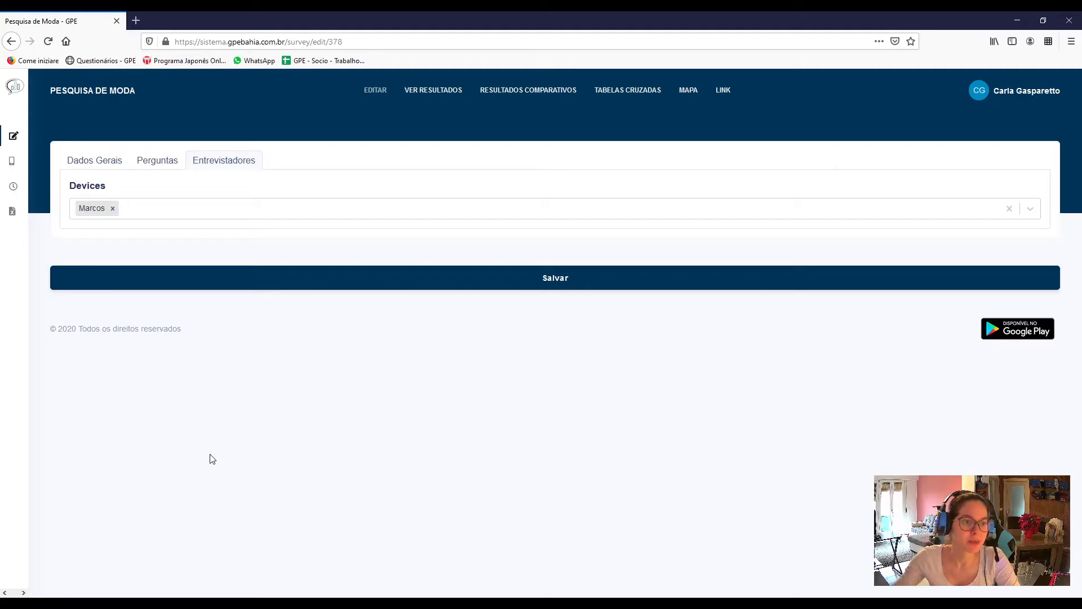
click(109, 163)
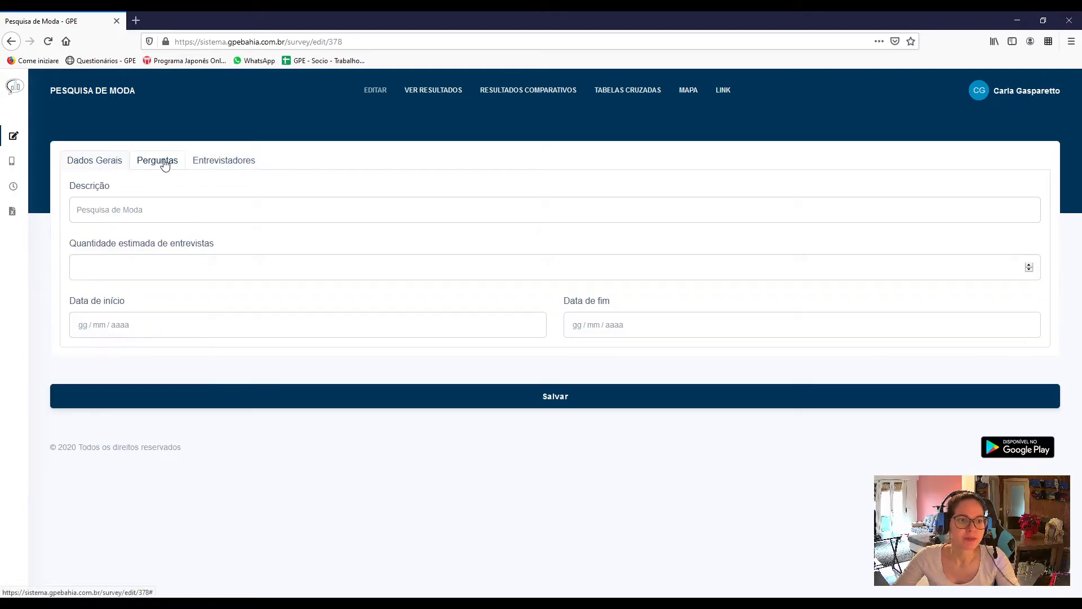
click(165, 162)
click(212, 162)
click(94, 163)
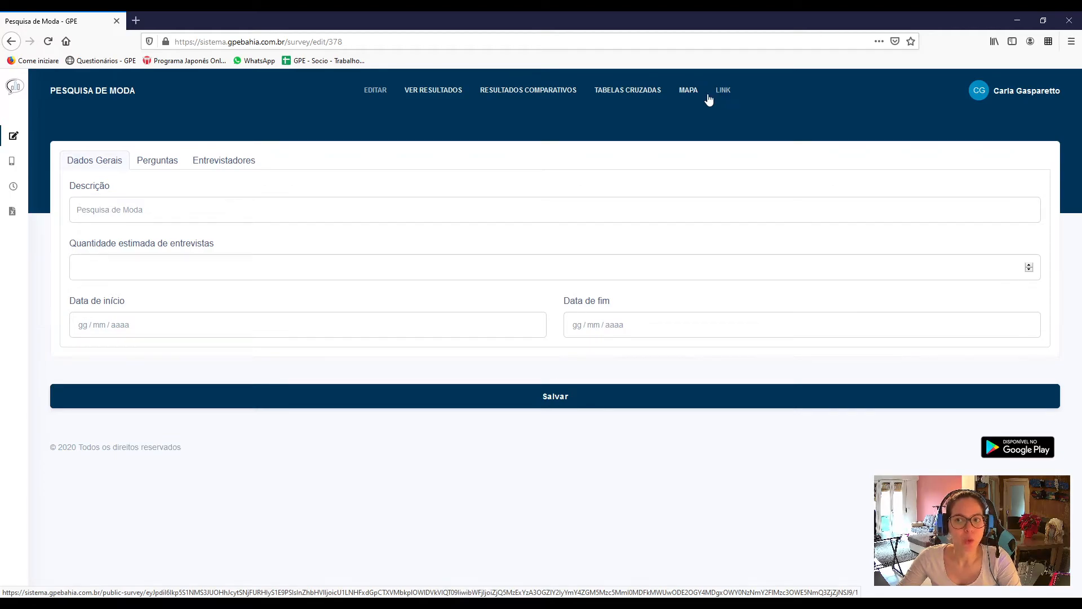
click(168, 160)
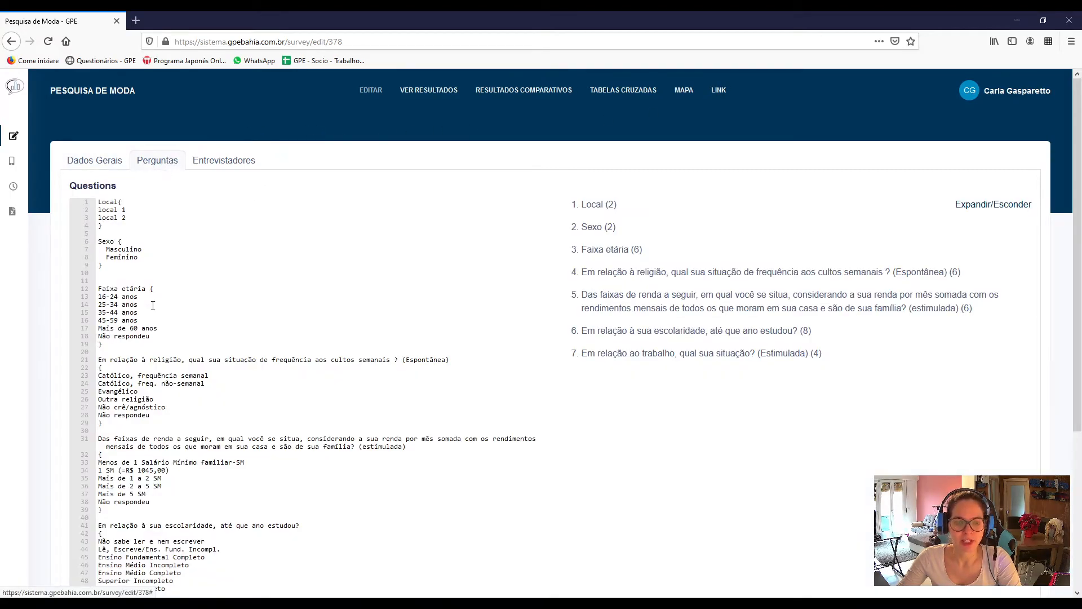
click(1009, 205)
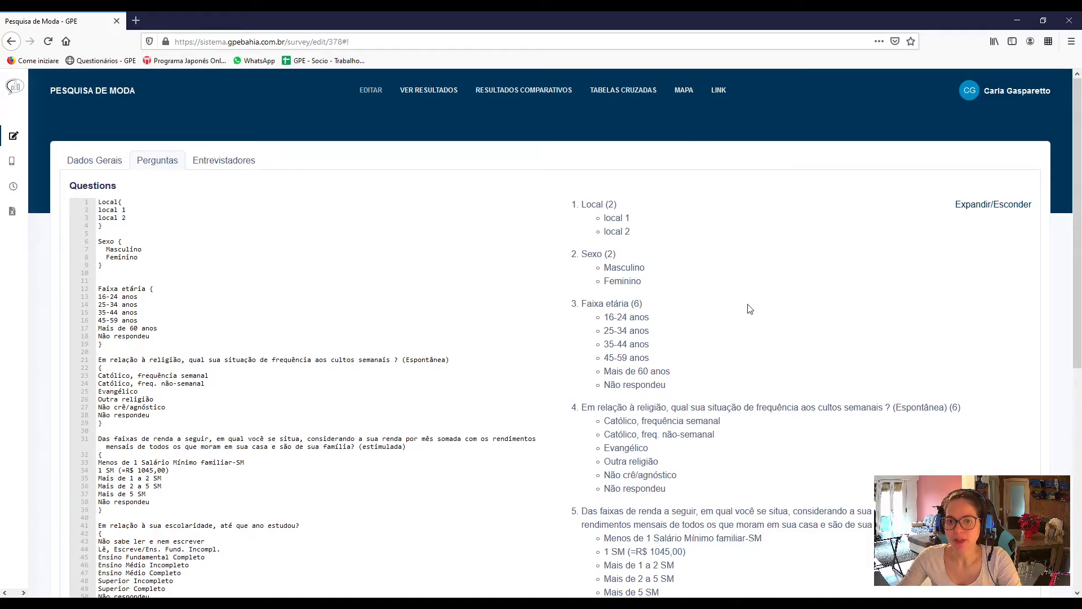
- Open the questionnaire's public link page and look through all its questions and answer options
click(719, 91)
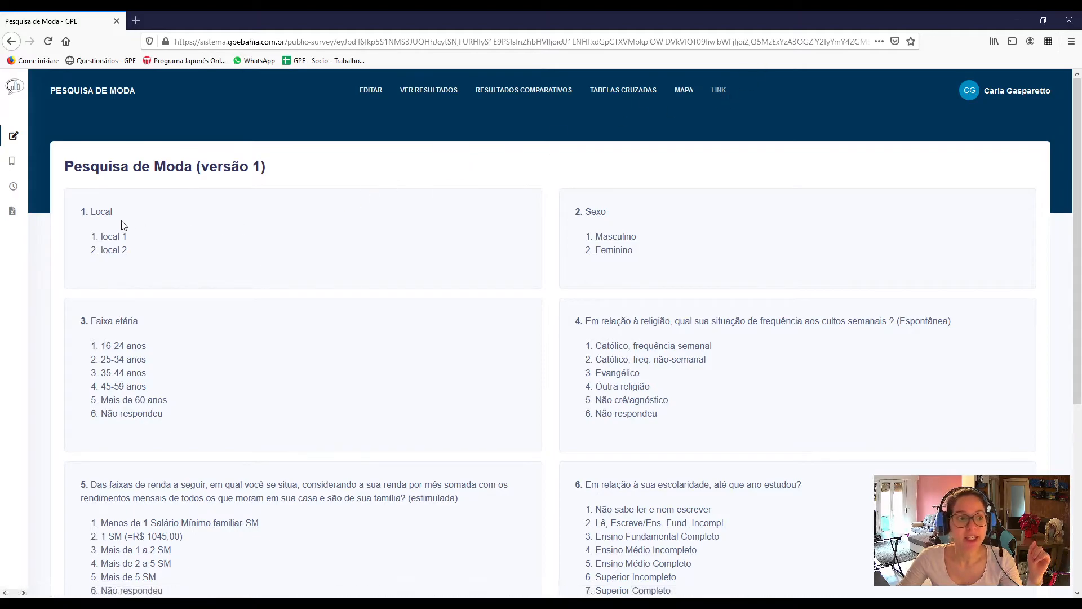
scroll(128, 217, down, 2)
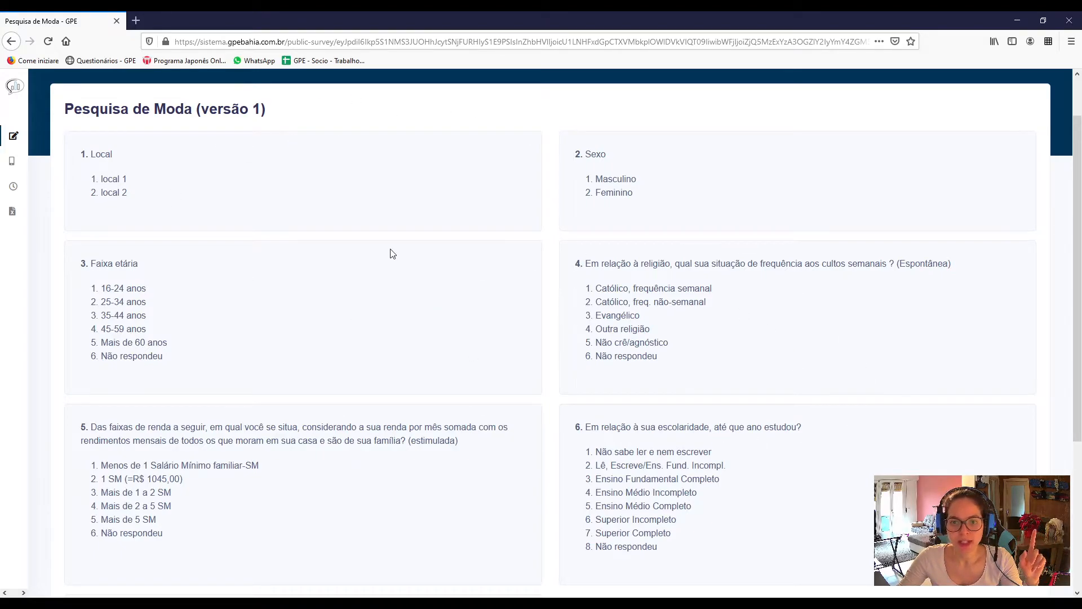
scroll(391, 252, down, 4)
scroll(393, 253, up, 5)
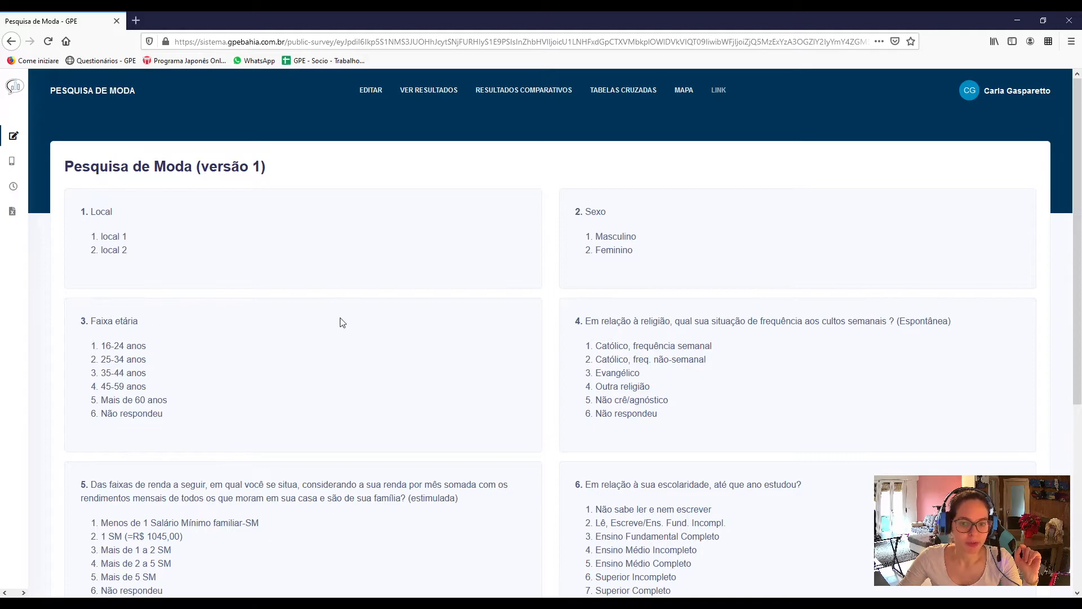
- Examine the public questionnaire page's web address and the version label in its title
scroll(556, 336, down, 5)
scroll(555, 336, up, 5)
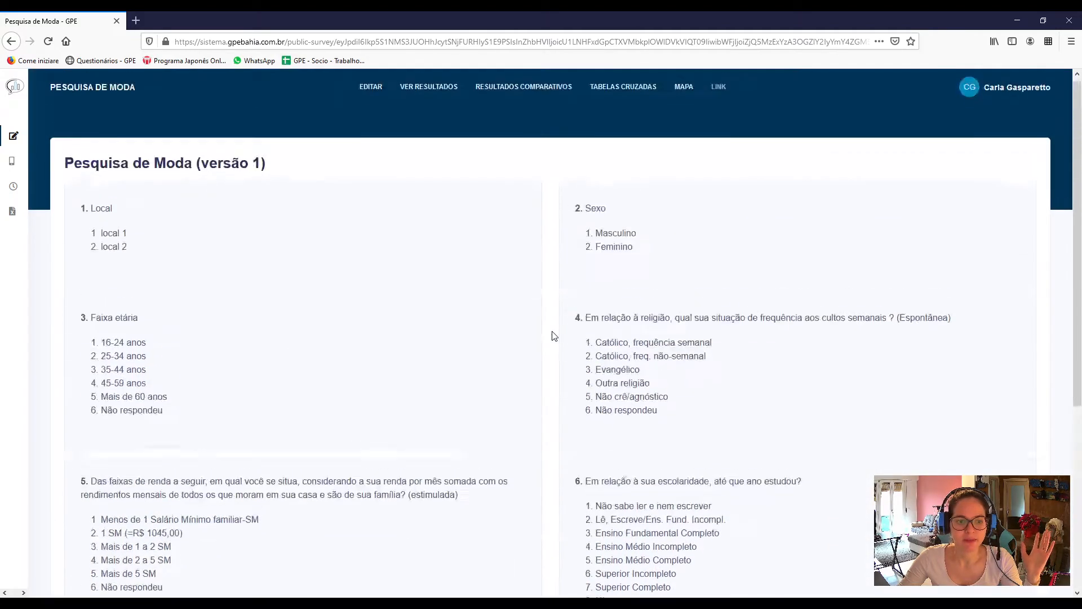
click(631, 38)
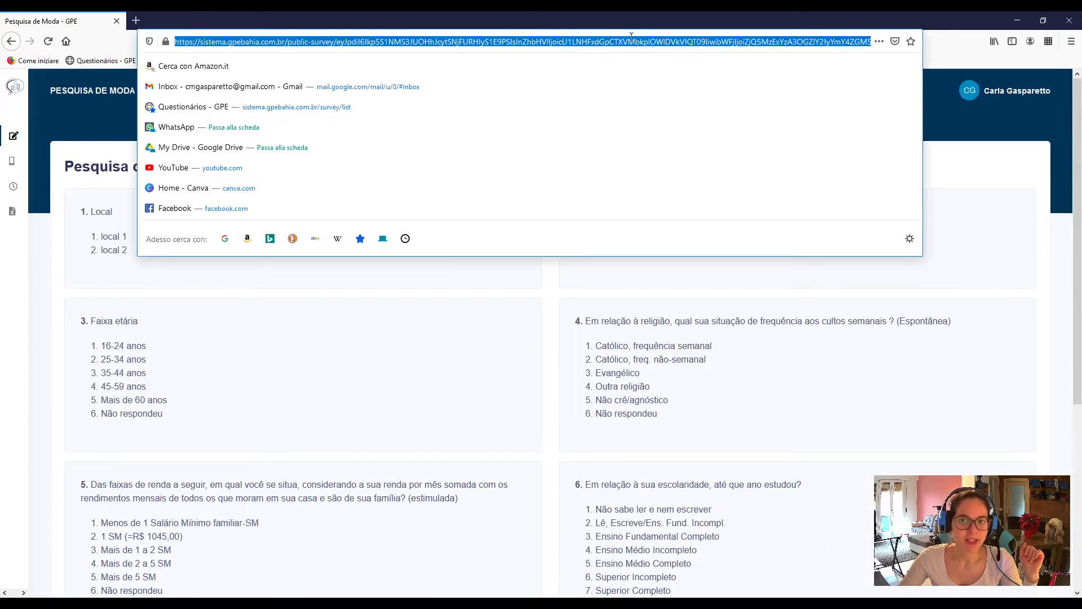
key(Escape)
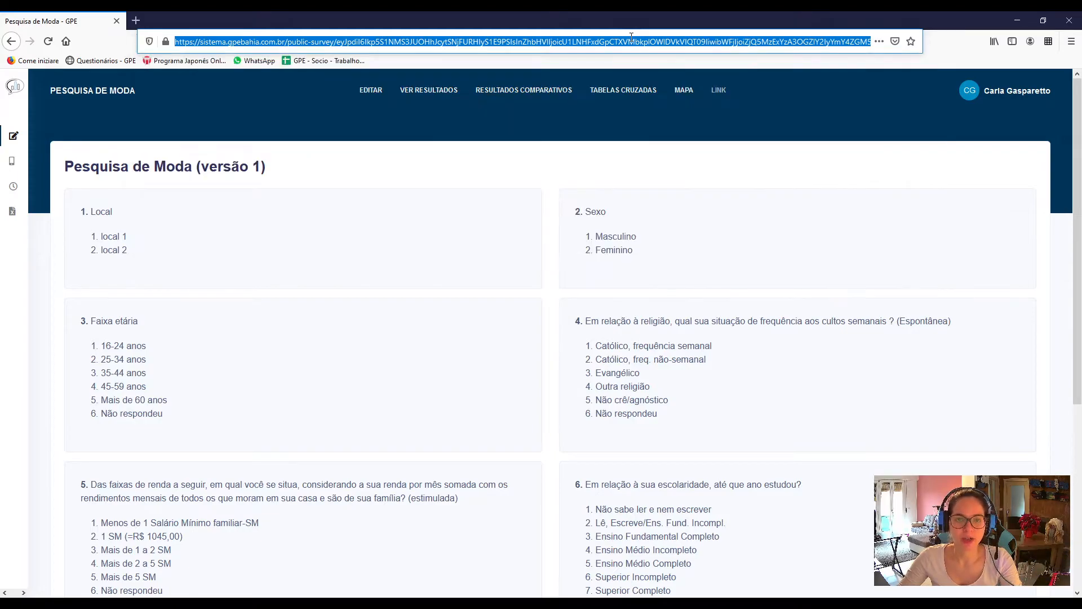
click(758, 163)
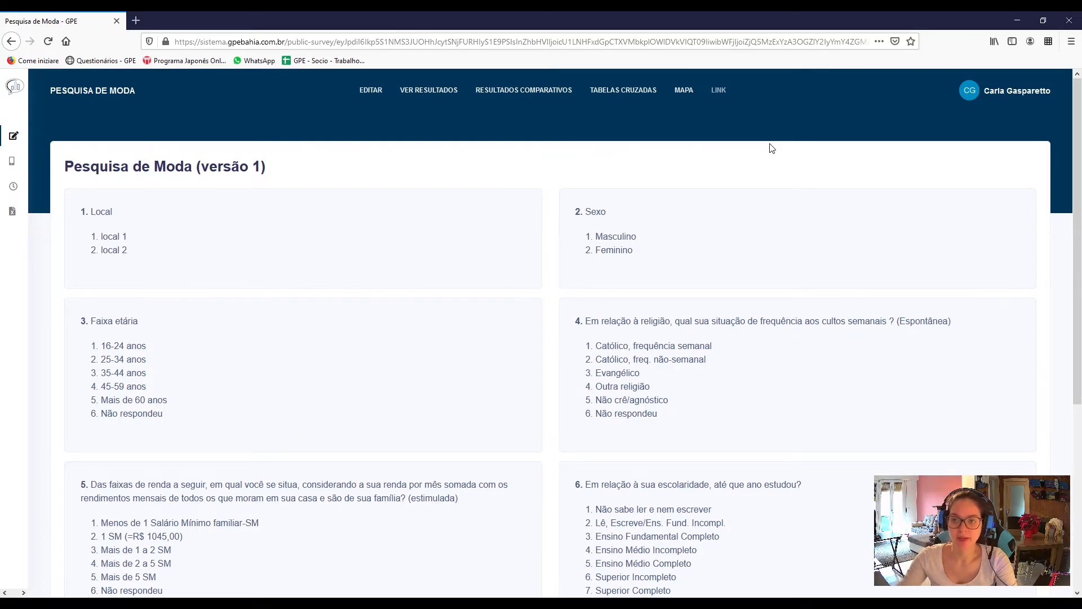
mouse_move(268, 167)
mouse_down()
mouse_move(192, 170)
mouse_move(274, 173)
mouse_up()
click(283, 171)
click(197, 170)
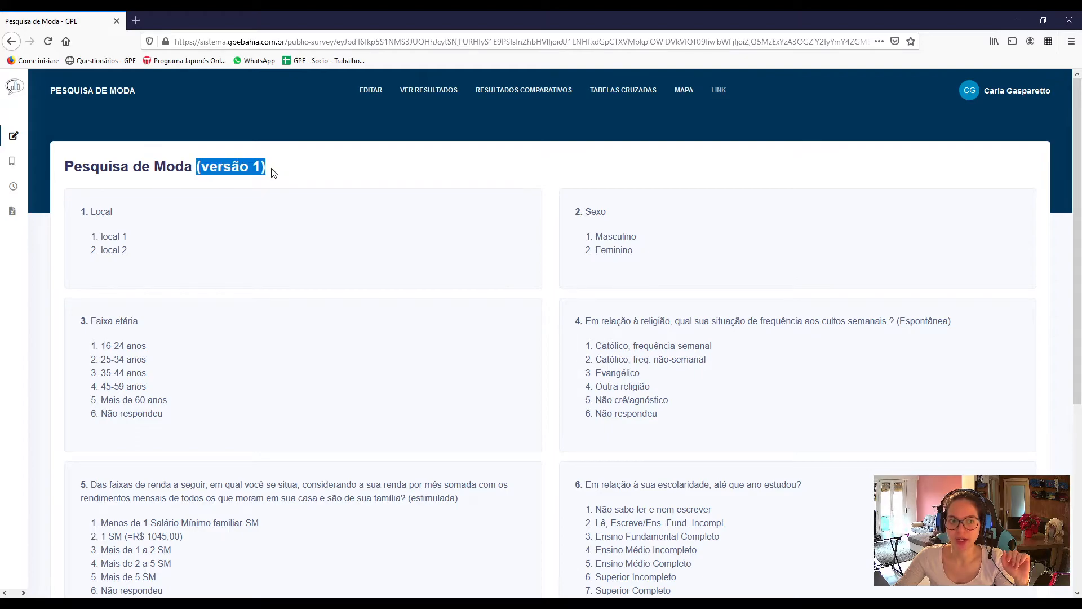
click(334, 175)
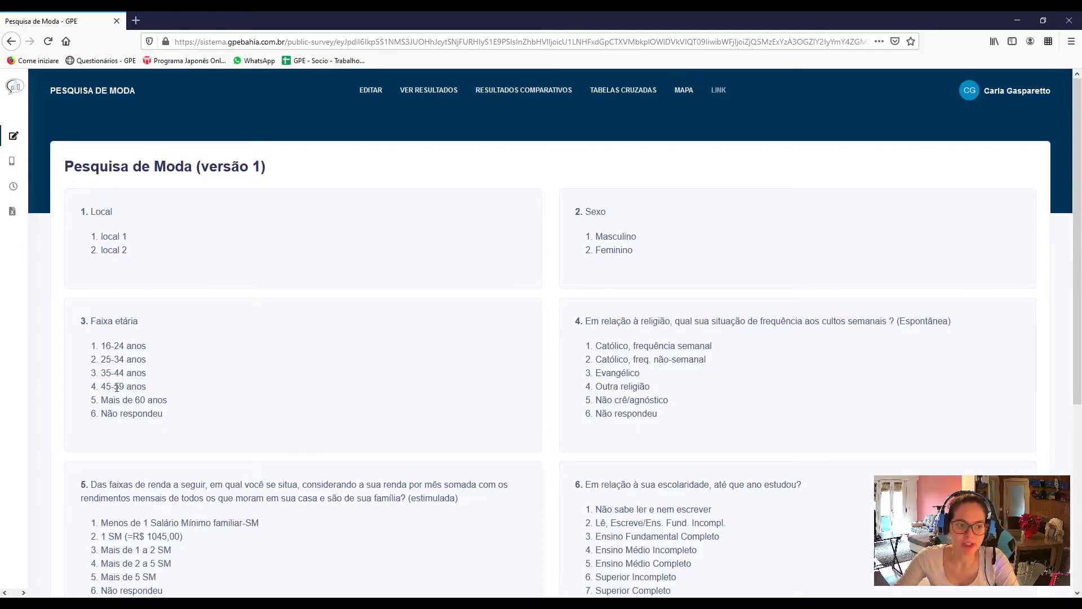
- Examine the last Faixa etária option, the remaining questions and the version label on the public page
mouse_move(133, 399)
mouse_down()
mouse_move(178, 406)
mouse_move(146, 400)
mouse_up()
click(149, 404)
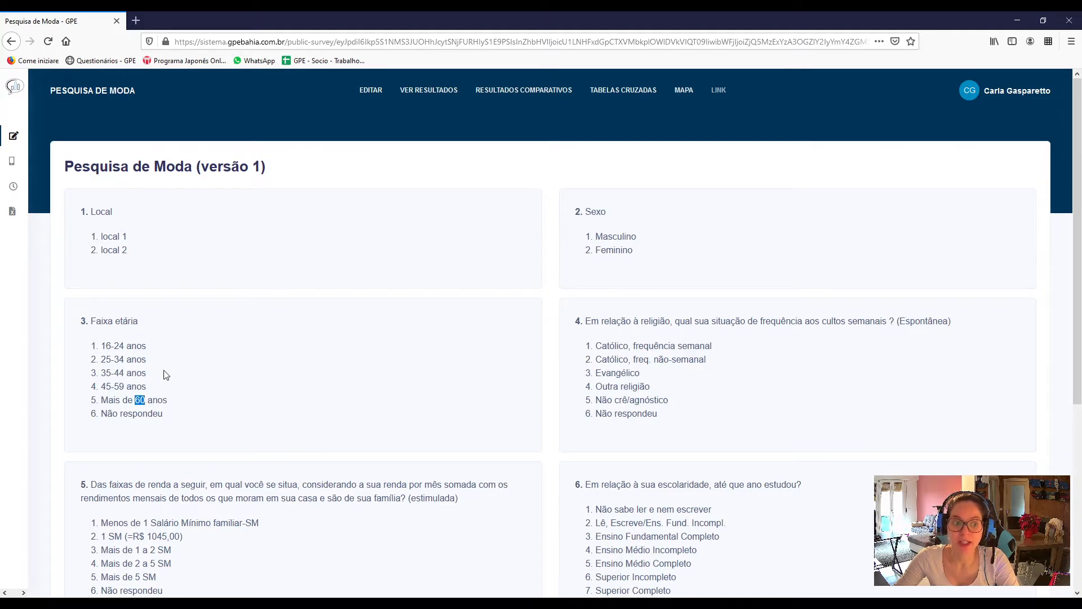
click(179, 406)
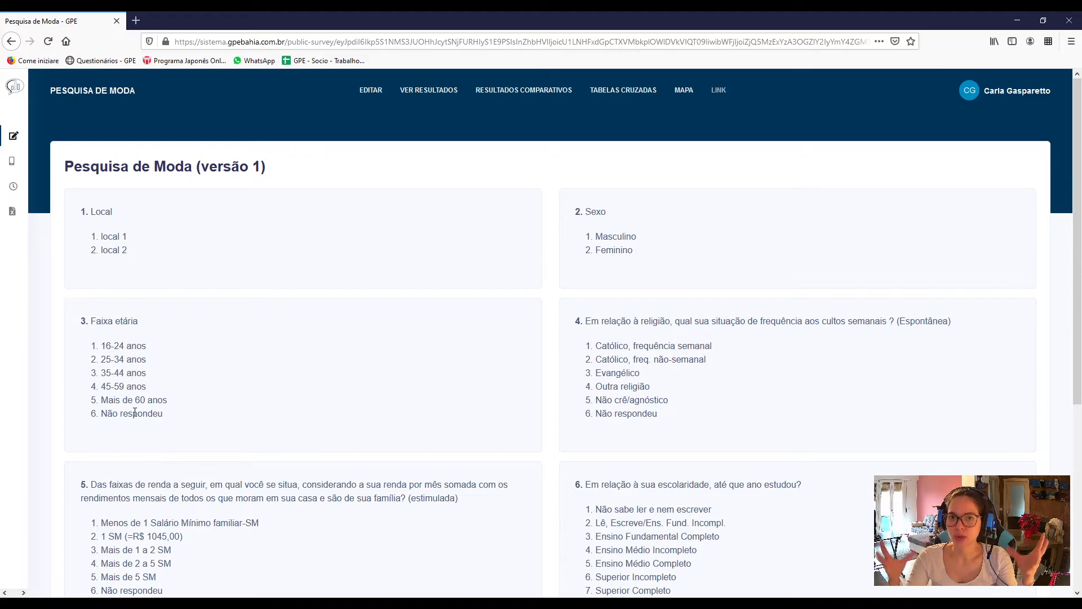
scroll(237, 345, down, 5)
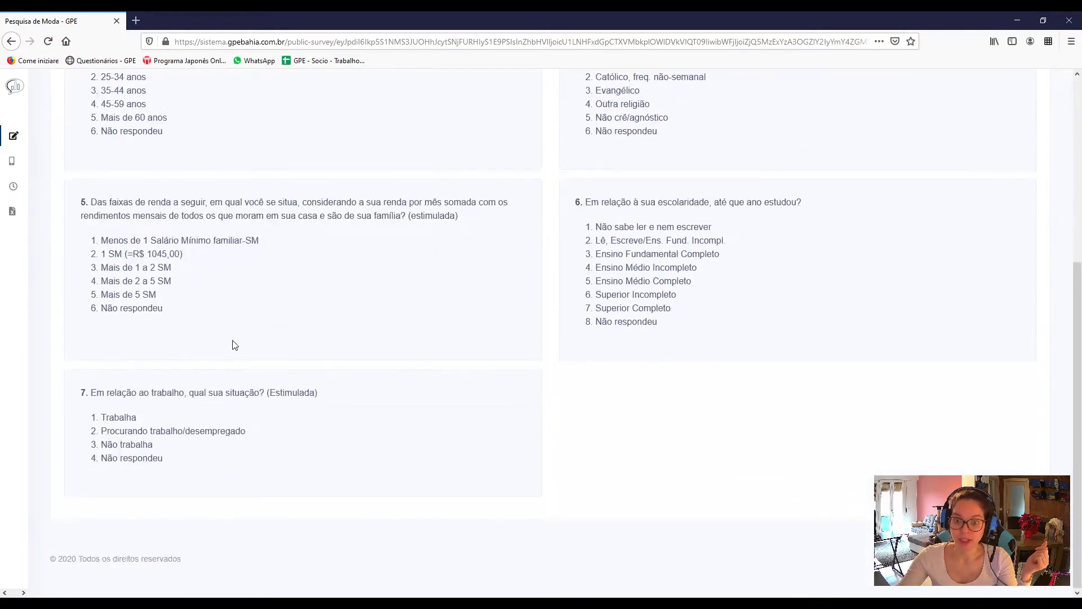
scroll(237, 346, up, 5)
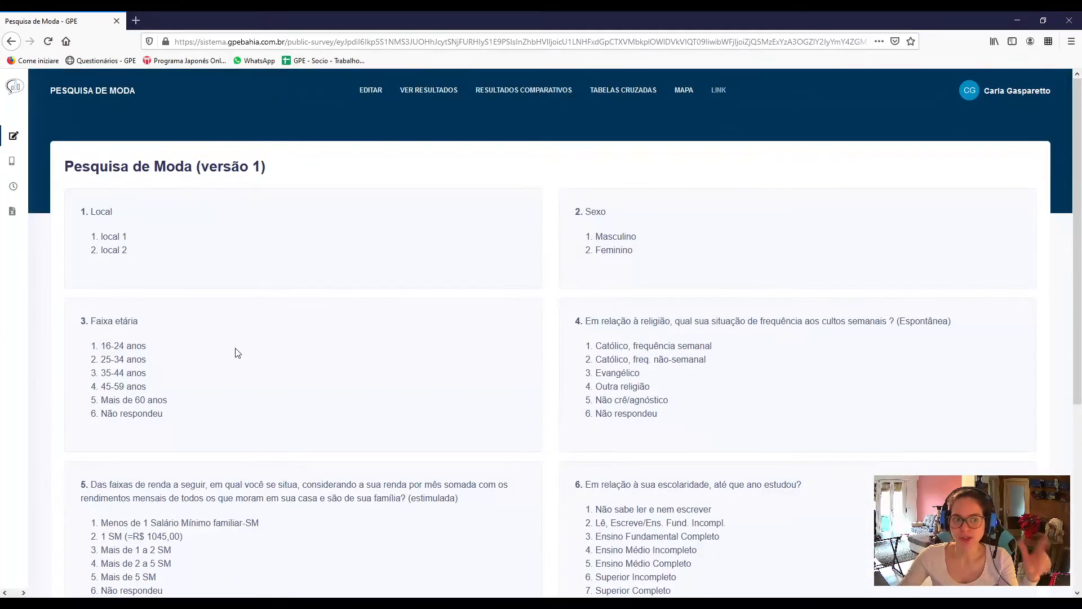
scroll(237, 353, down, 3)
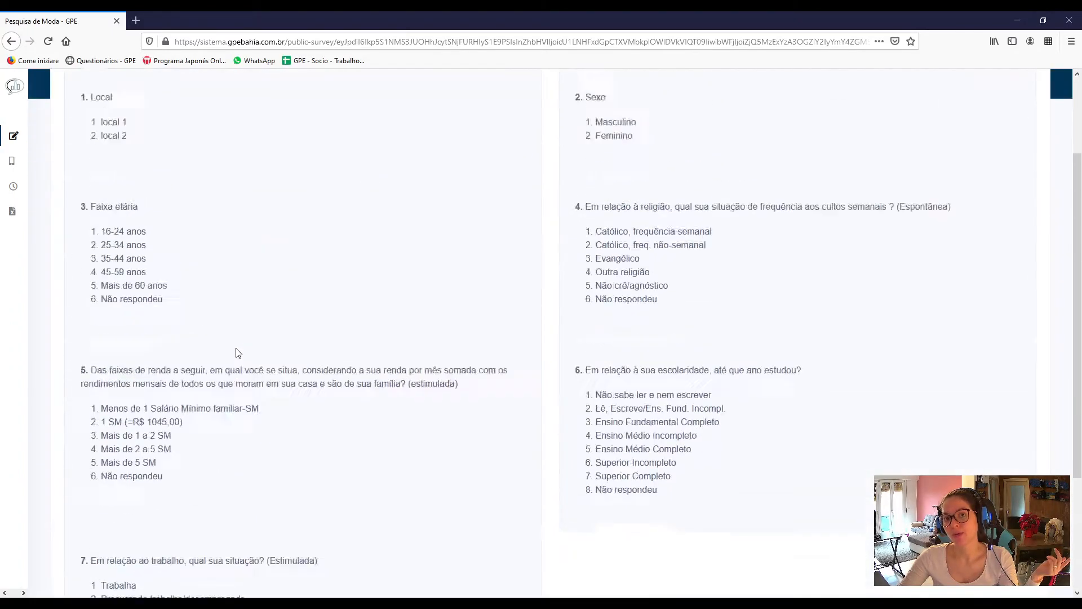
scroll(238, 353, up, 3)
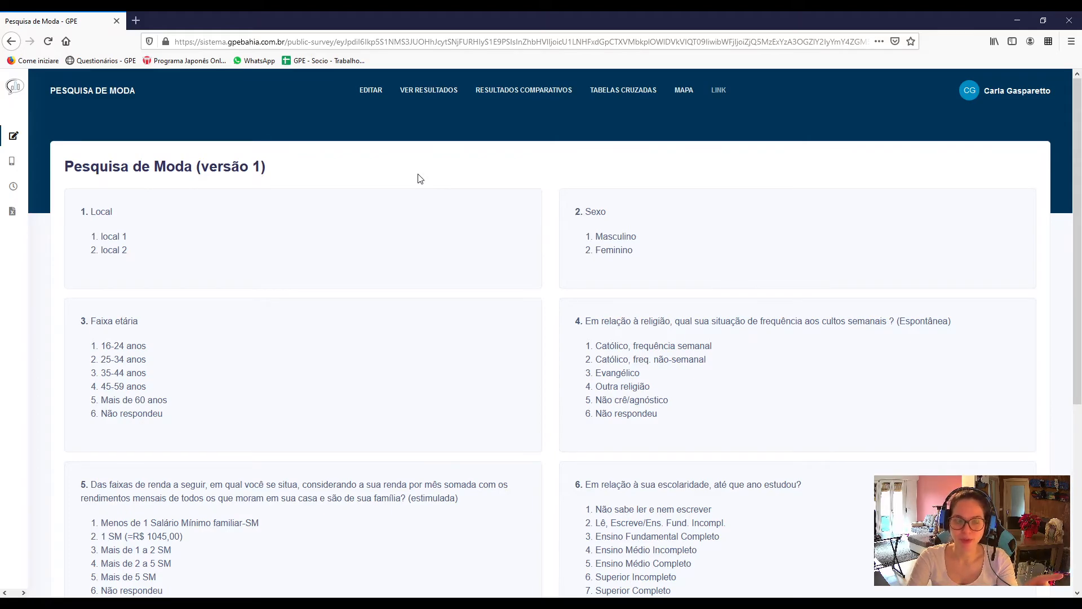
mouse_move(39, 213)
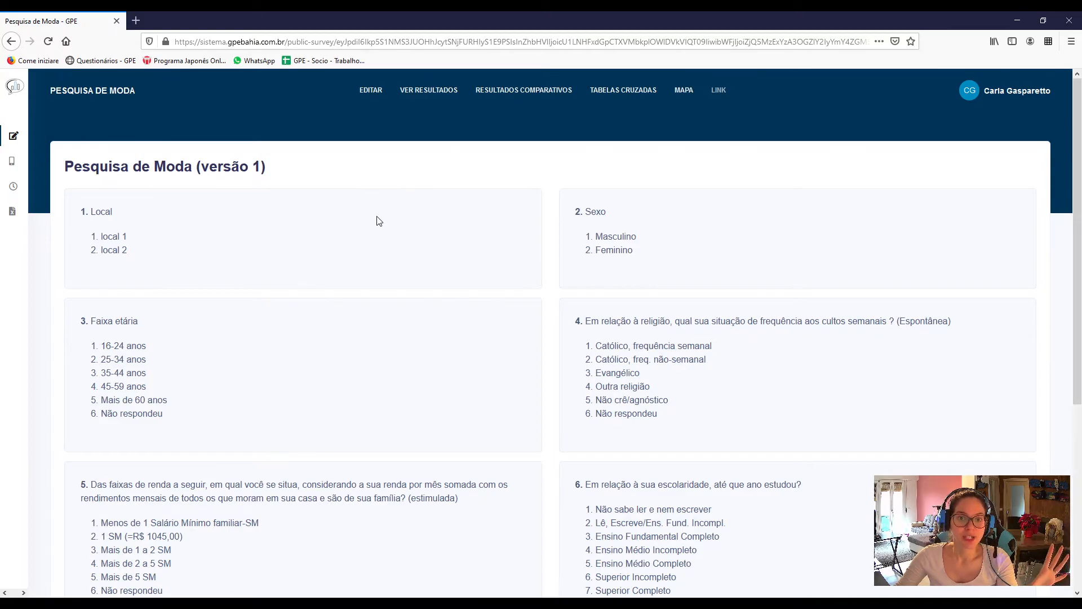
drag(284, 181, 176, 168)
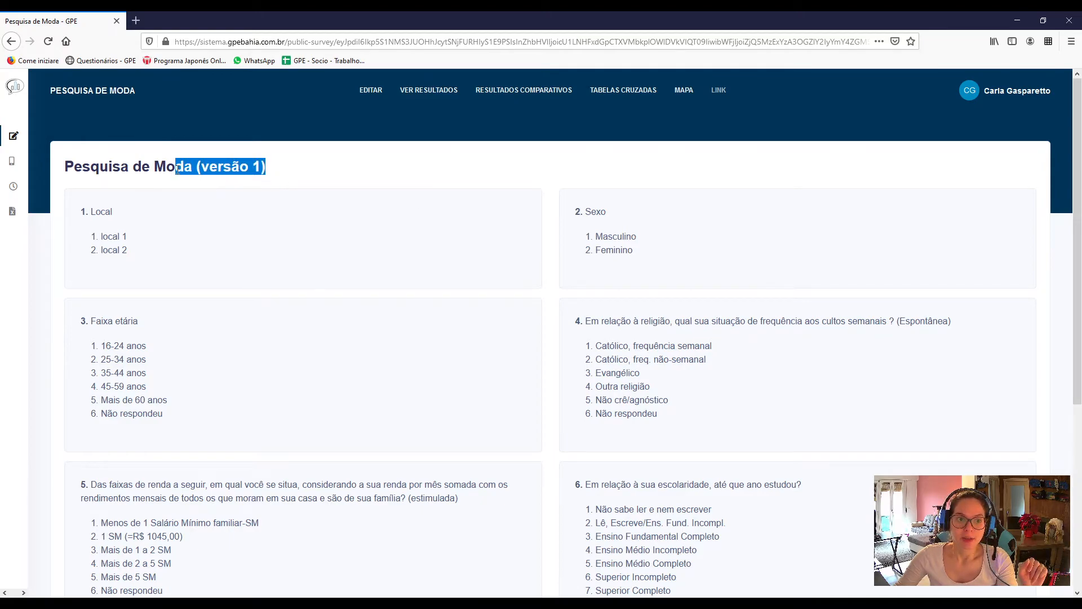
click(289, 178)
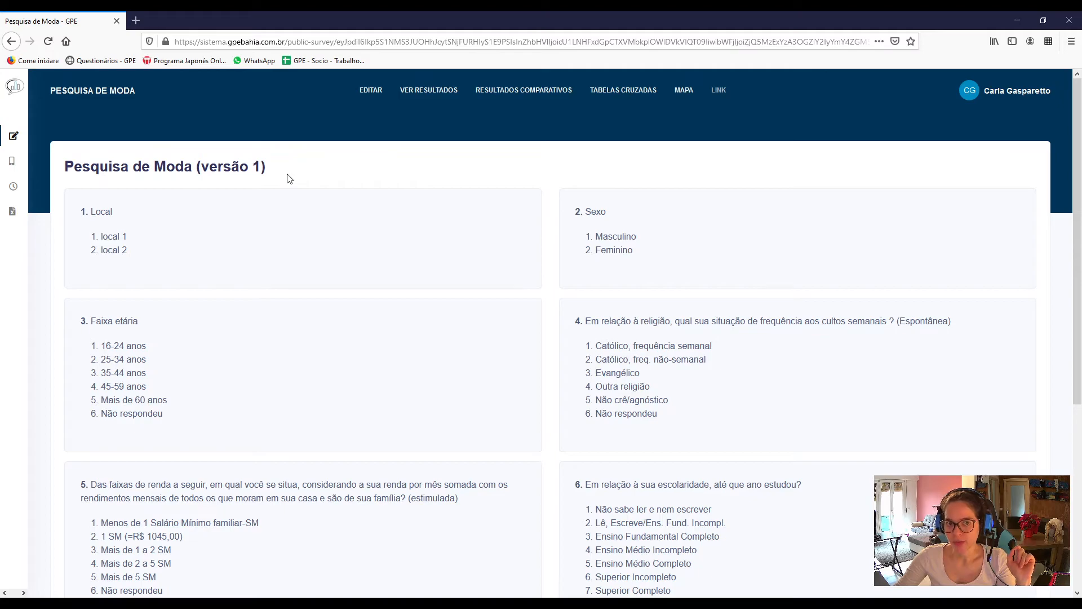
- Open the questionnaire's Perguntas for editing and change the highest Faixa etária option to "Mais de 70 anos"
click(370, 90)
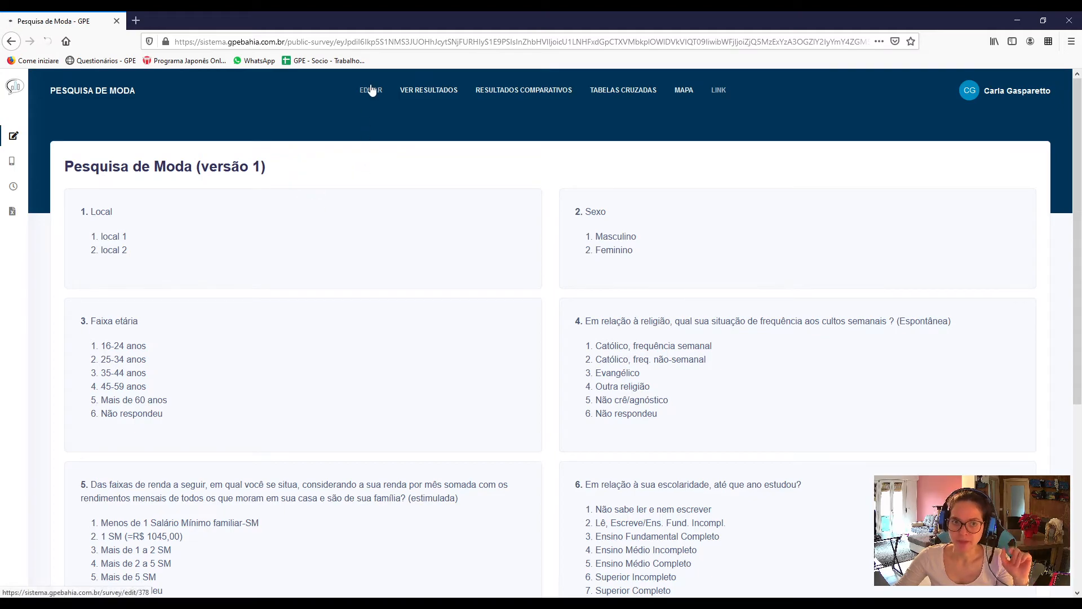
click(155, 160)
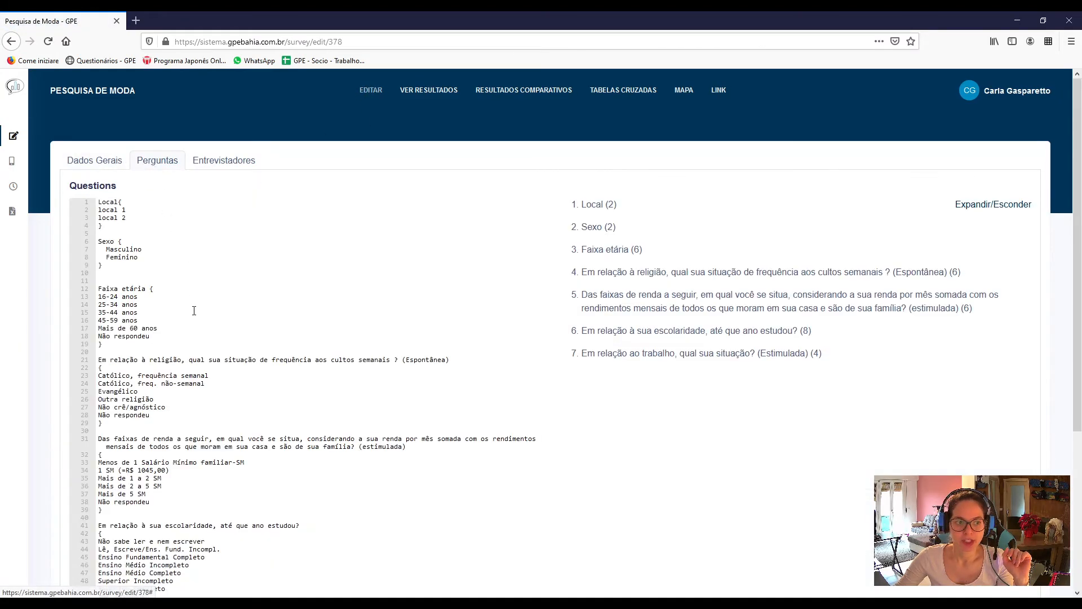
click(159, 329)
key(Left)
key(Left)
key(Left)
key(Left)
key(Left)
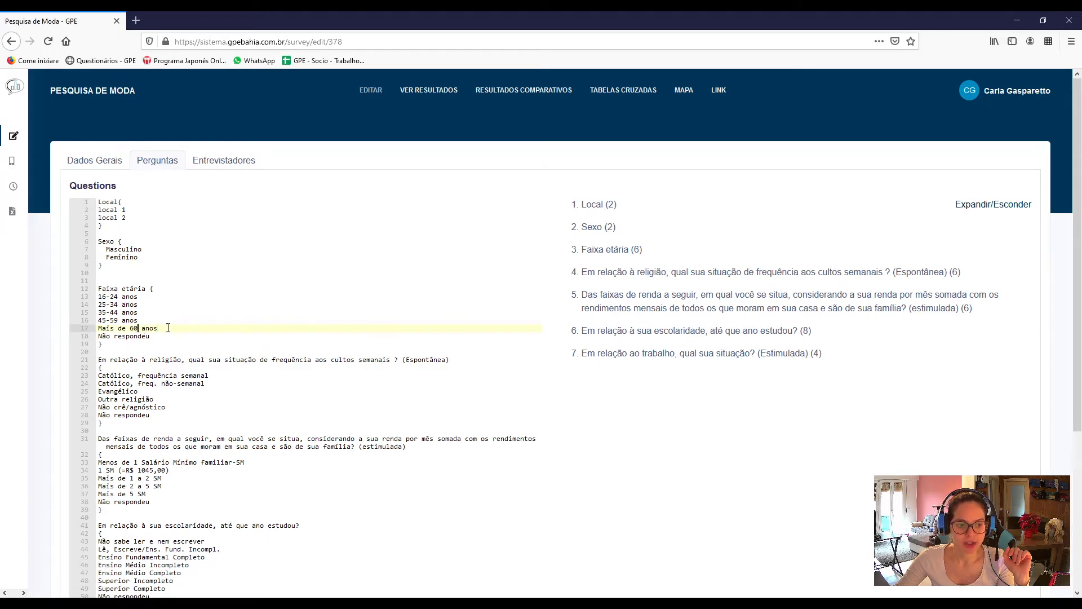
key(BackSpace)
key(BackSpace)
text(70)
- Add the option "60-69 anos" below "45-59 anos" in the Faixa etária question
key(Up)
key(End)
key(Return)
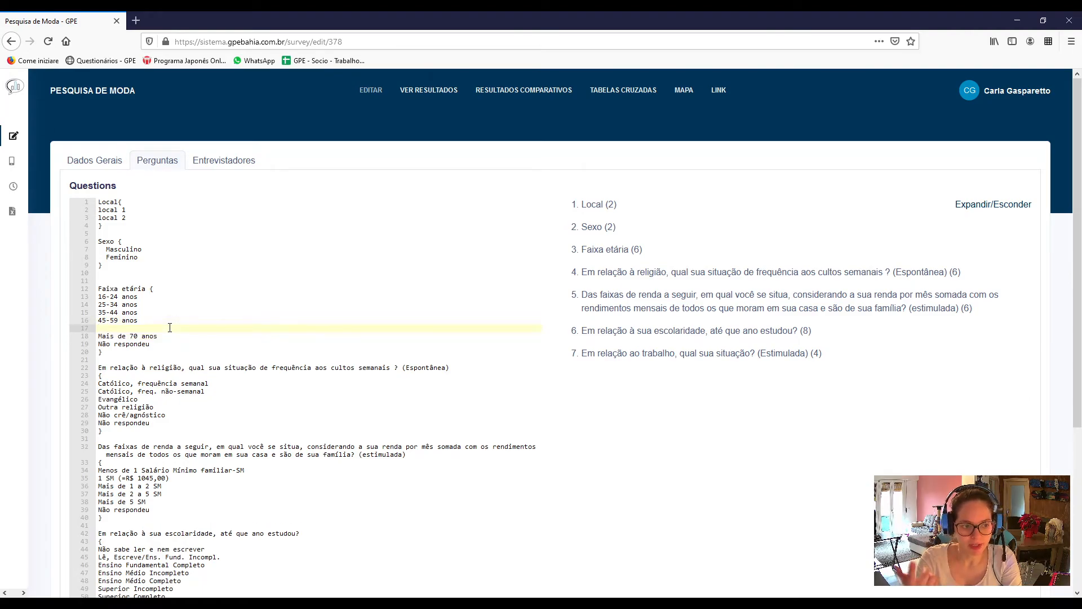
text(60-)
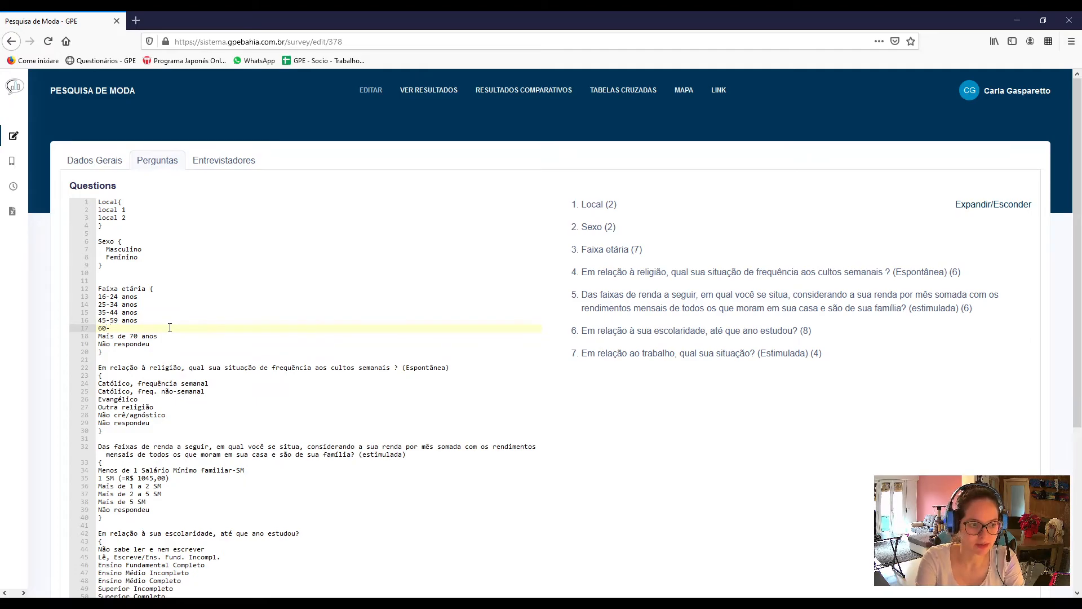
text(69 anos)
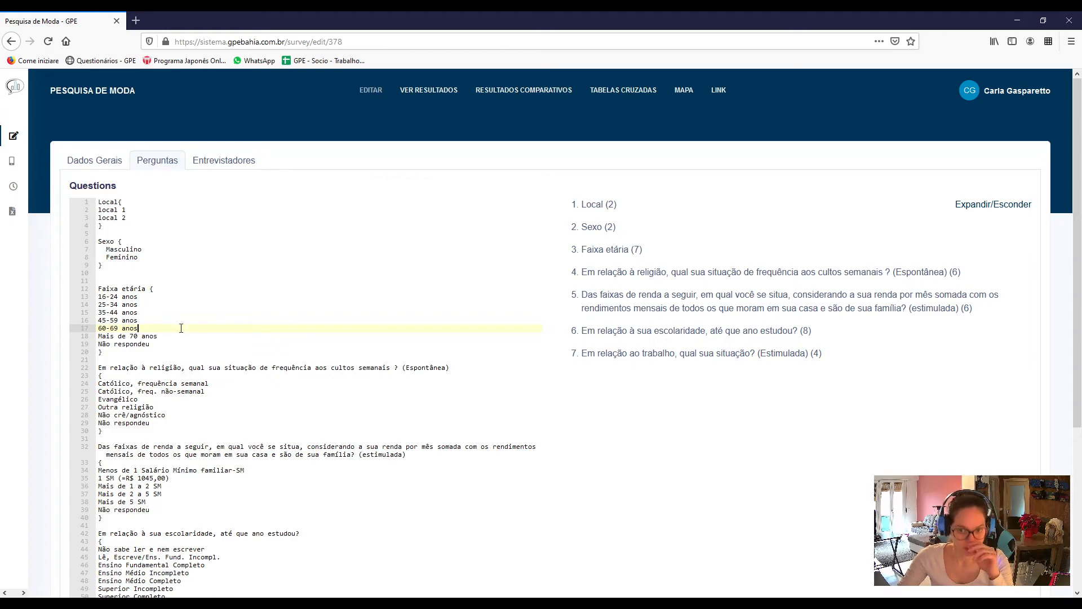
- Check the Faixa etária options in the question preview and save the questionnaire
click(623, 250)
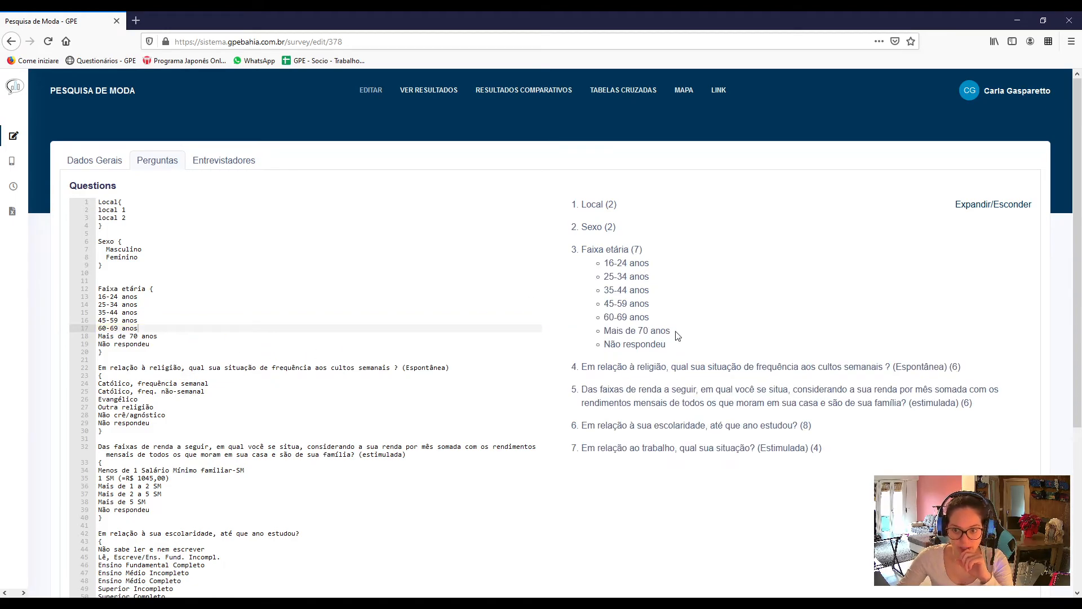
drag(672, 332, 604, 332)
scroll(197, 329, down, 5)
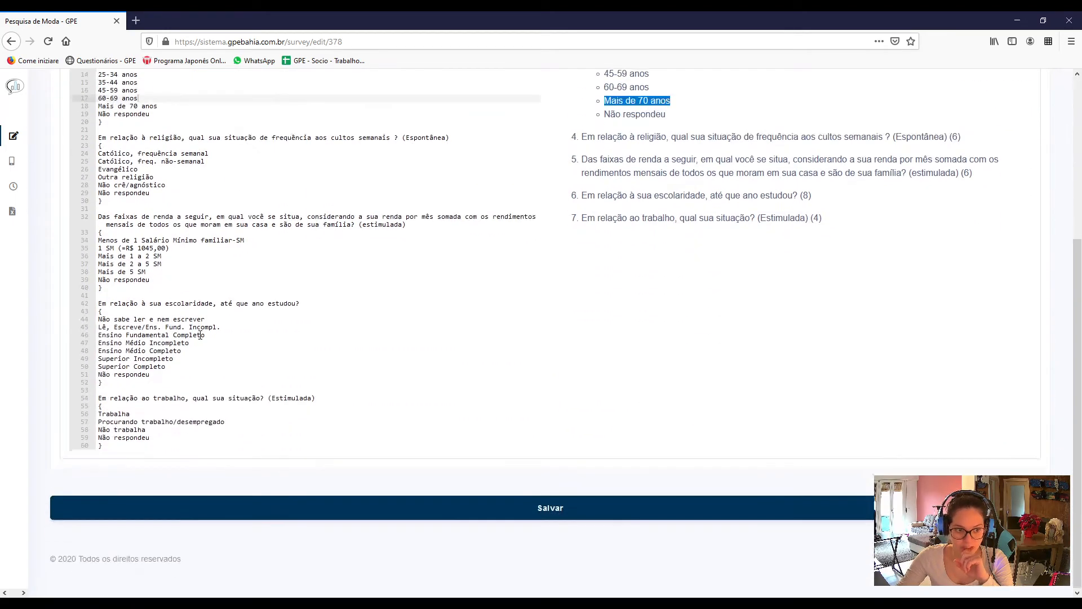
click(287, 501)
scroll(286, 499, up, 5)
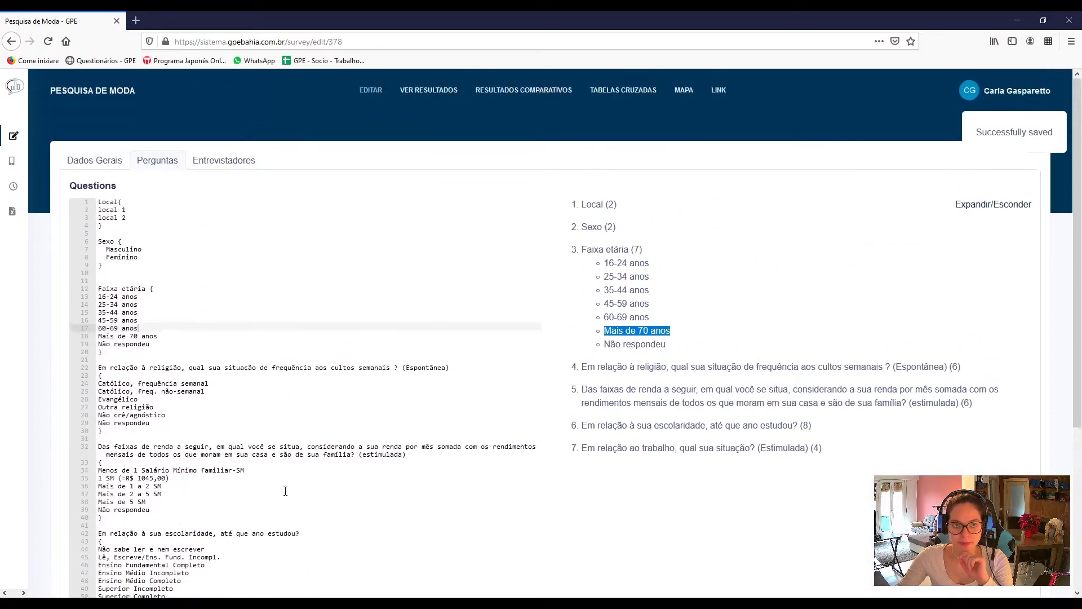
- Reload the public questionnaire page, reopening it from the questionnaire list, and check its version label and the 60-69 anos option
click(717, 92)
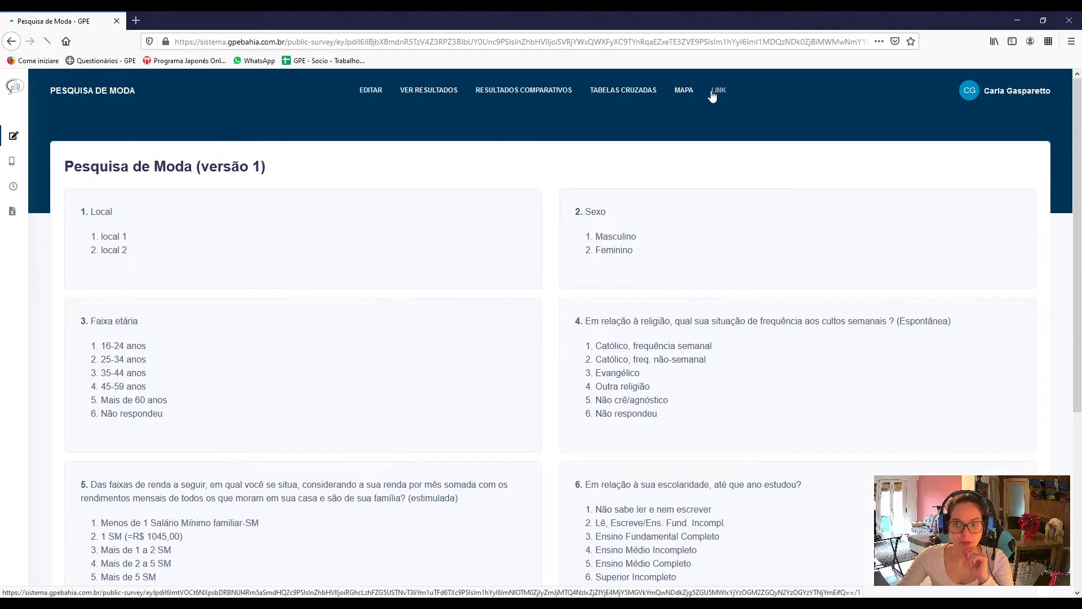
click(48, 41)
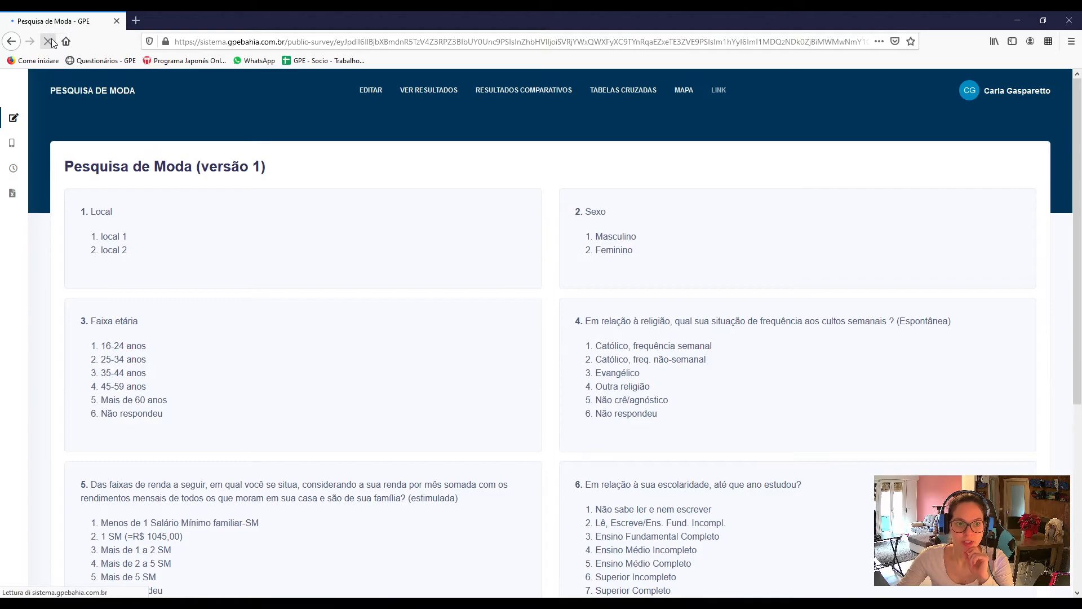
mouse_move(14, 136)
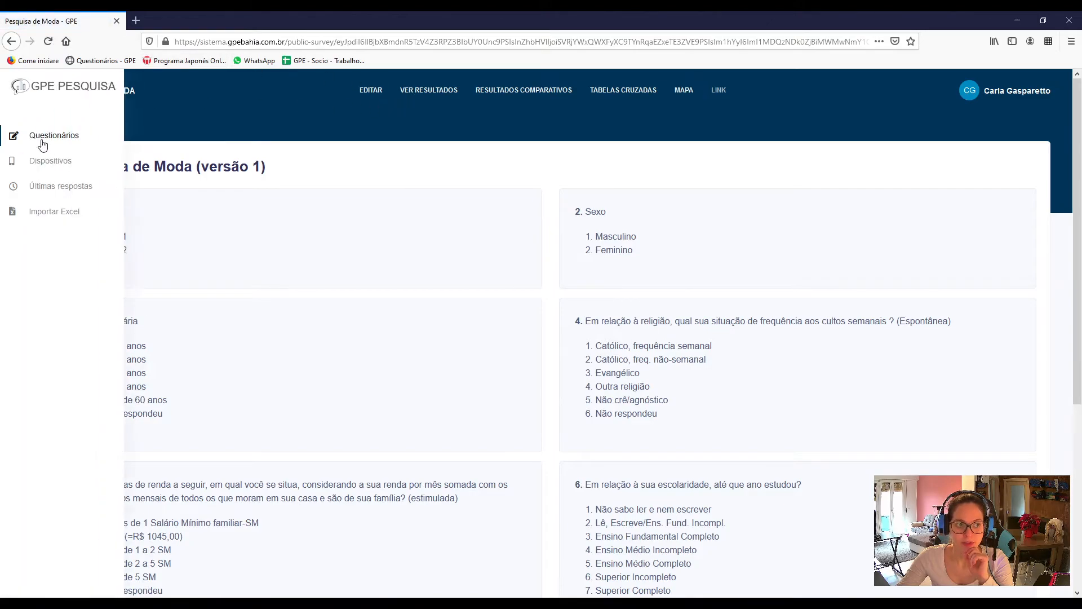
click(51, 138)
click(344, 314)
drag(261, 160, 190, 166)
click(133, 400)
drag(132, 401, 86, 398)
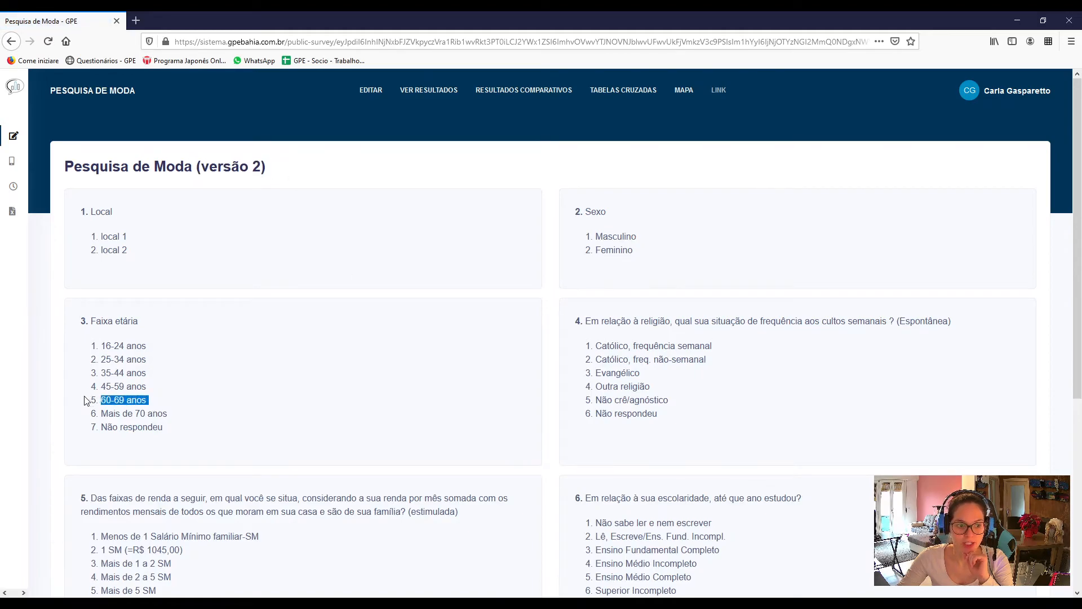
click(194, 400)
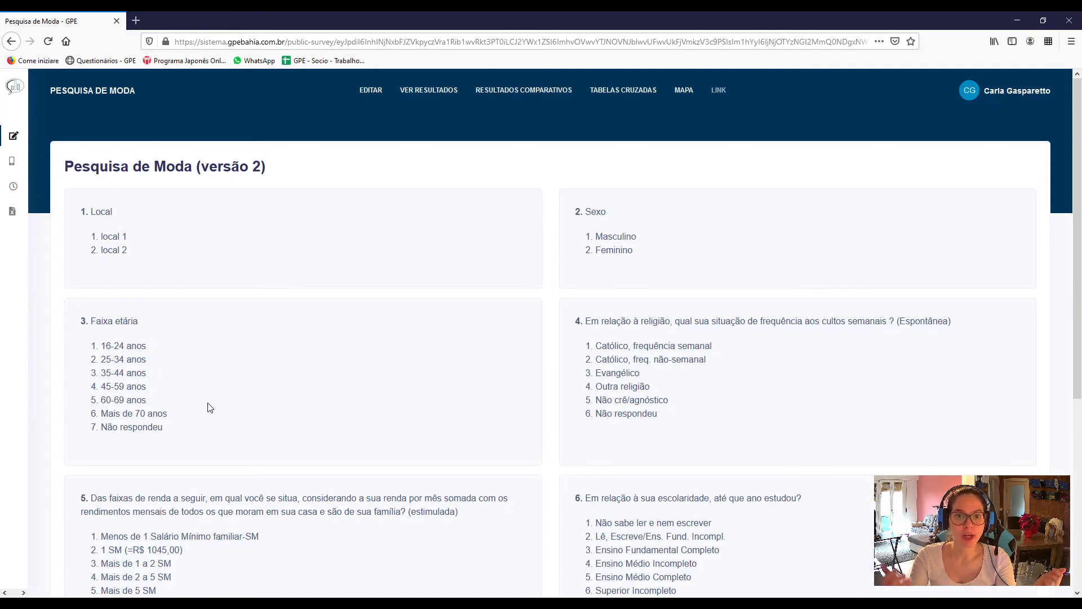
- Reopen the questionnaire's Perguntas for editing, delete the "60-69 anos" option from Faixa etária and save
click(372, 93)
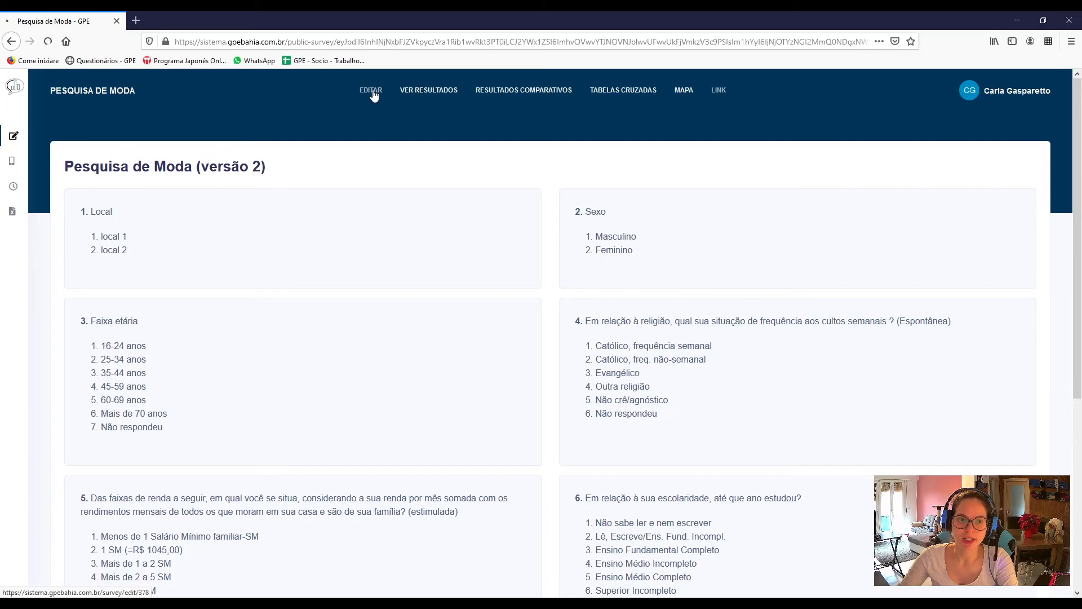
click(170, 165)
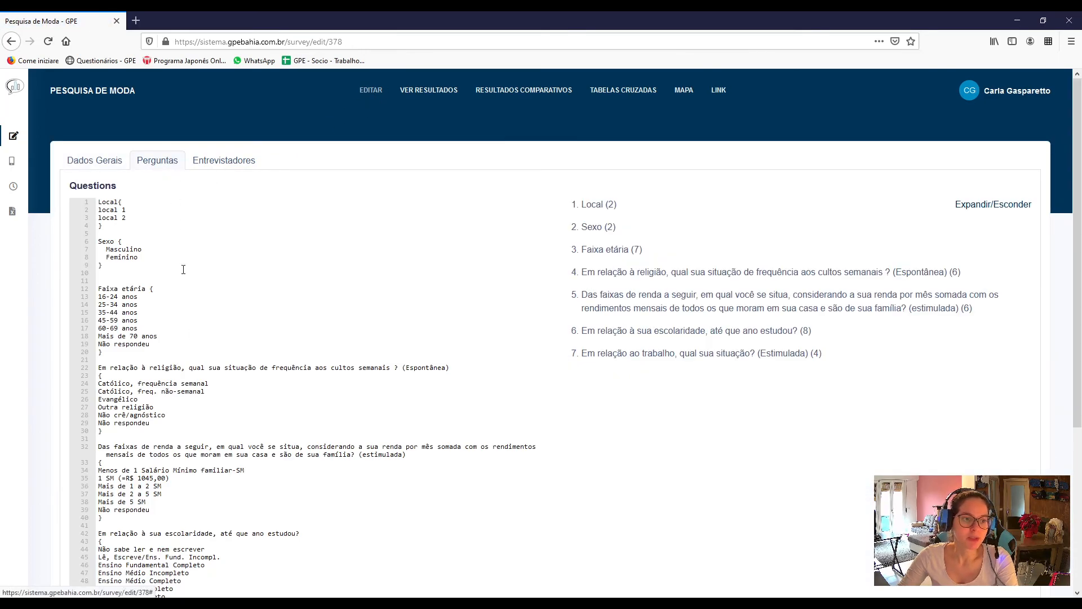
click(156, 327)
drag(156, 326, 73, 327)
key(BackSpace)
key(BackSpace)
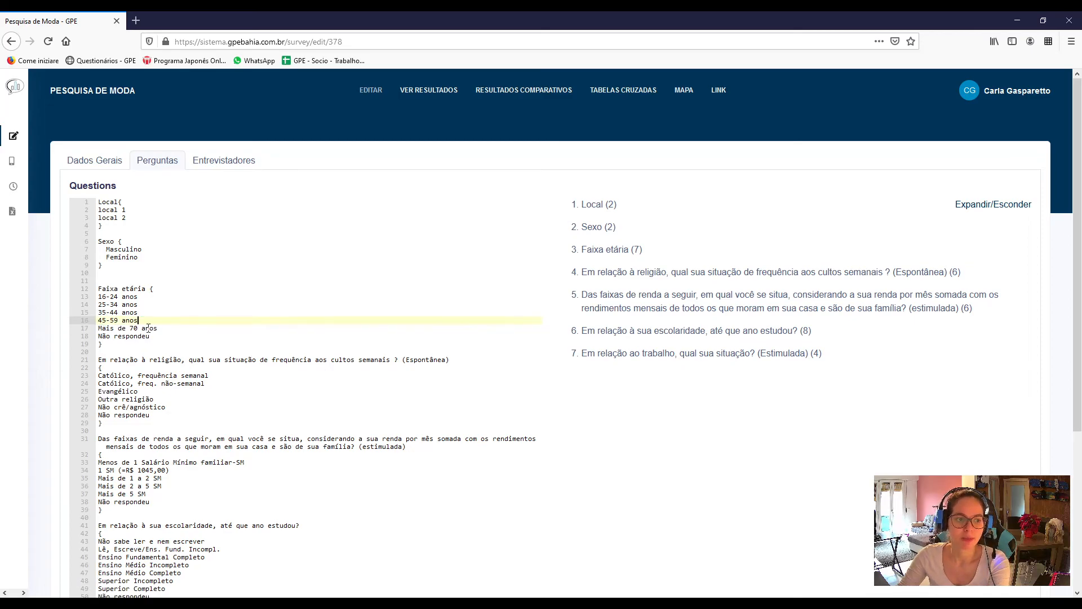
scroll(226, 395, down, 4)
click(298, 503)
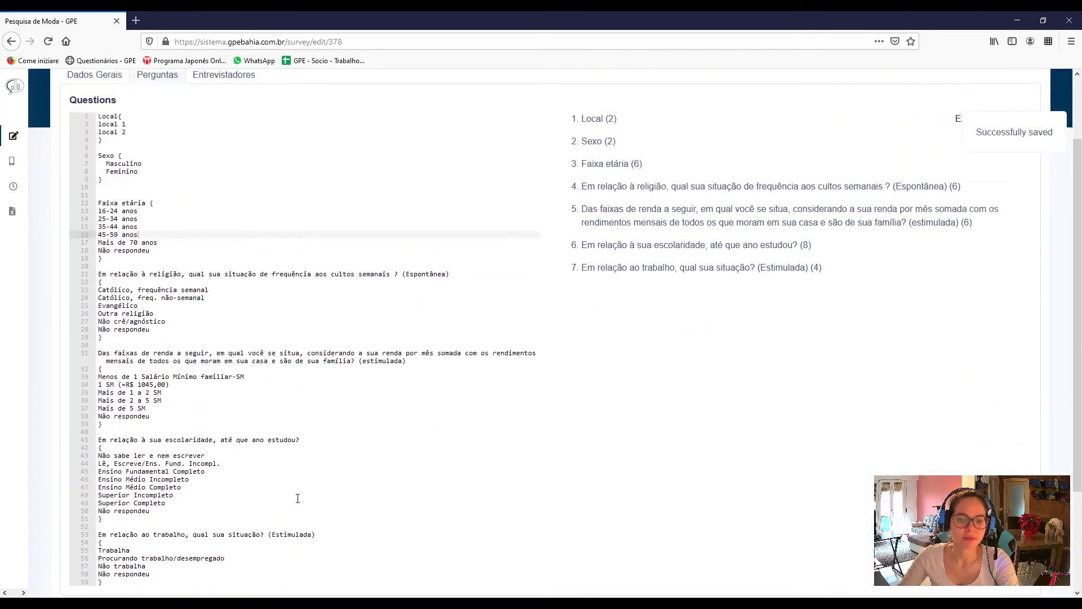
- Remove the assigned interviewer from the questionnaire's Devices and save the change
click(220, 161)
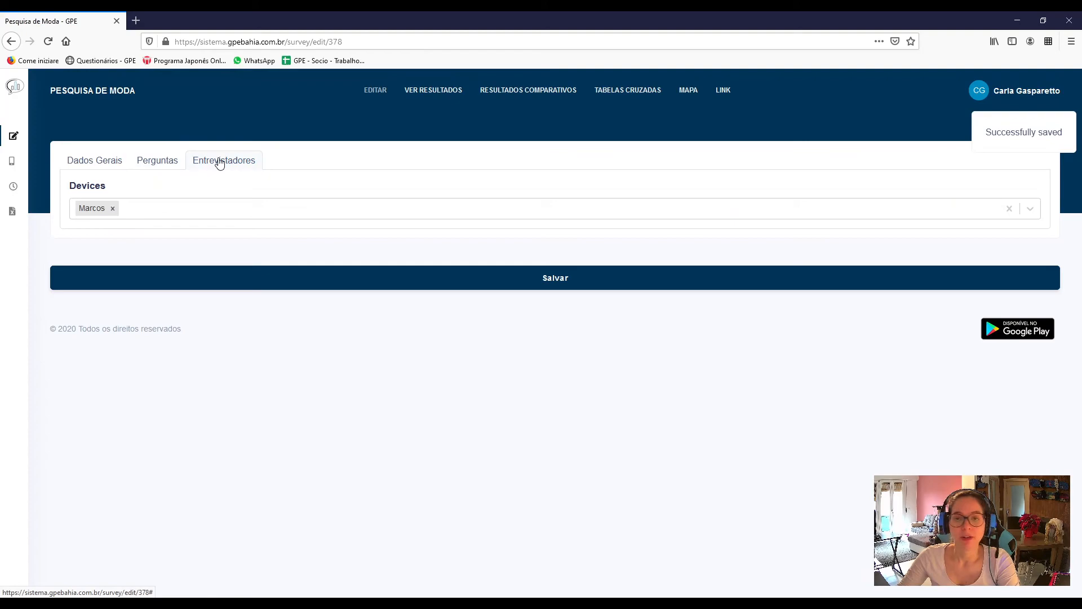
click(113, 208)
click(172, 285)
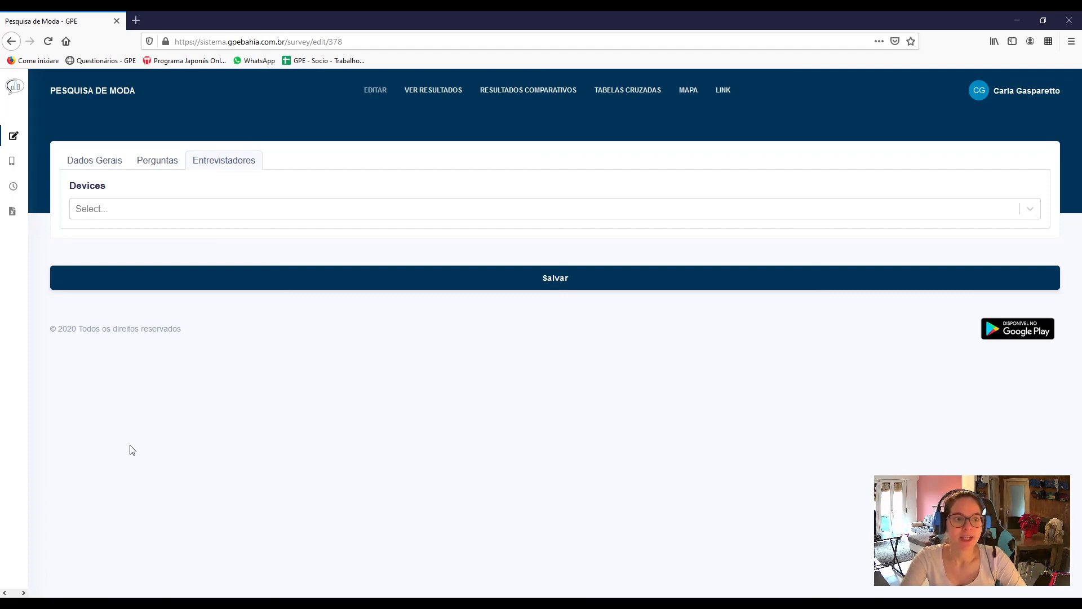
- Review the questionnaire's Dados Gerais, Perguntas and Entrevistadores sections, including the question code
click(110, 163)
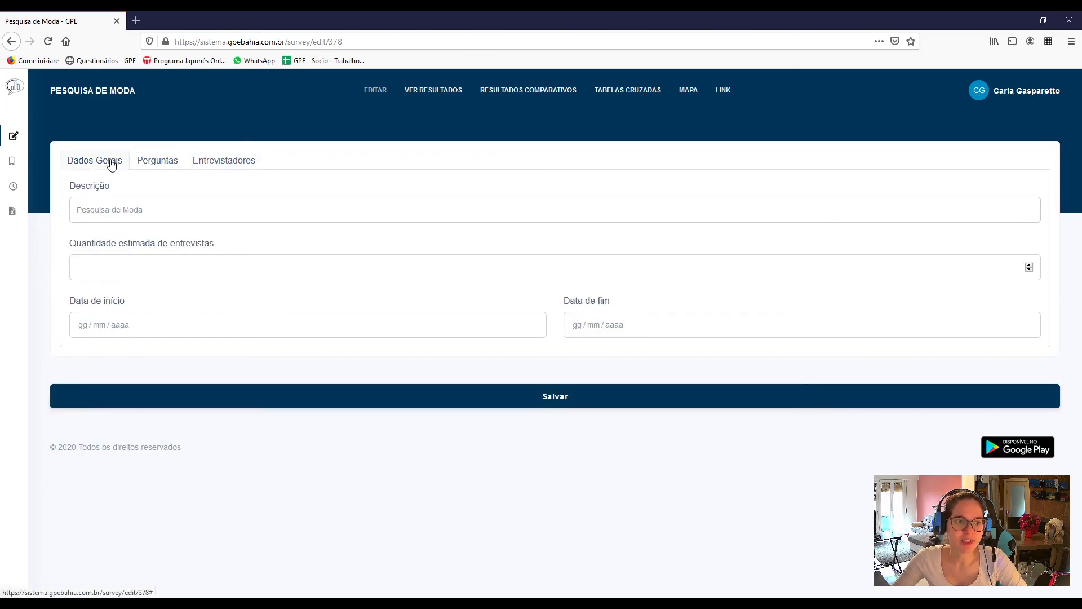
click(156, 163)
click(210, 162)
click(162, 160)
click(118, 163)
click(149, 163)
click(222, 164)
click(115, 163)
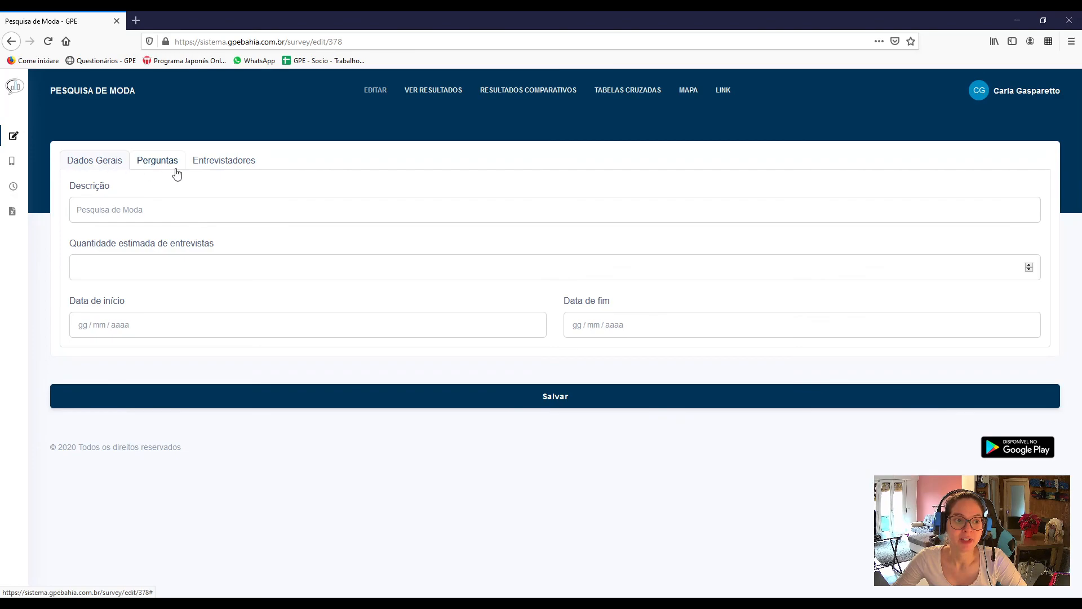
click(175, 169)
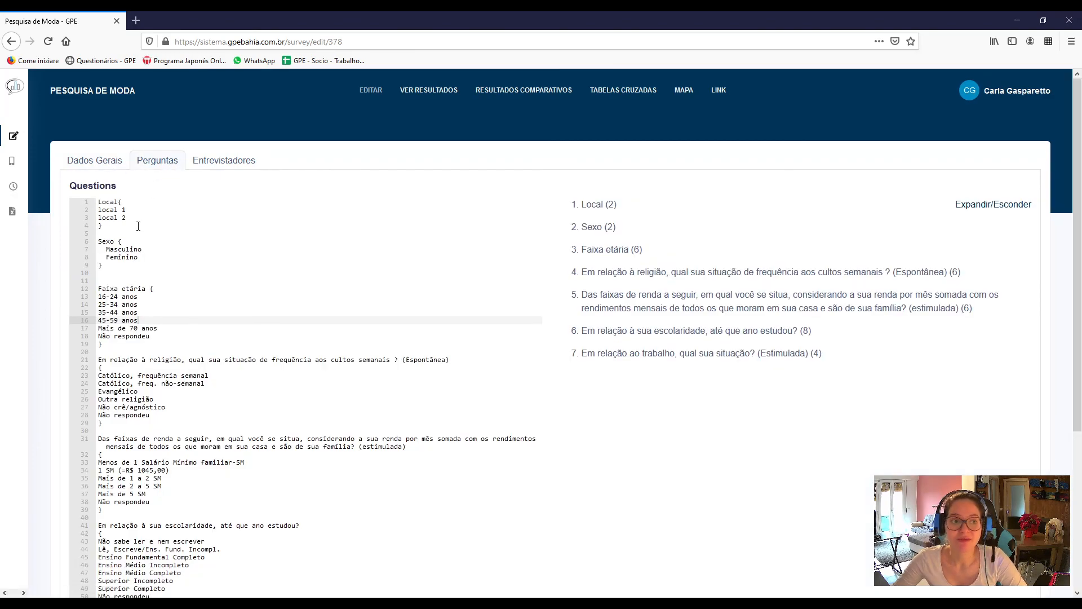
drag(98, 202, 344, 465)
click(186, 336)
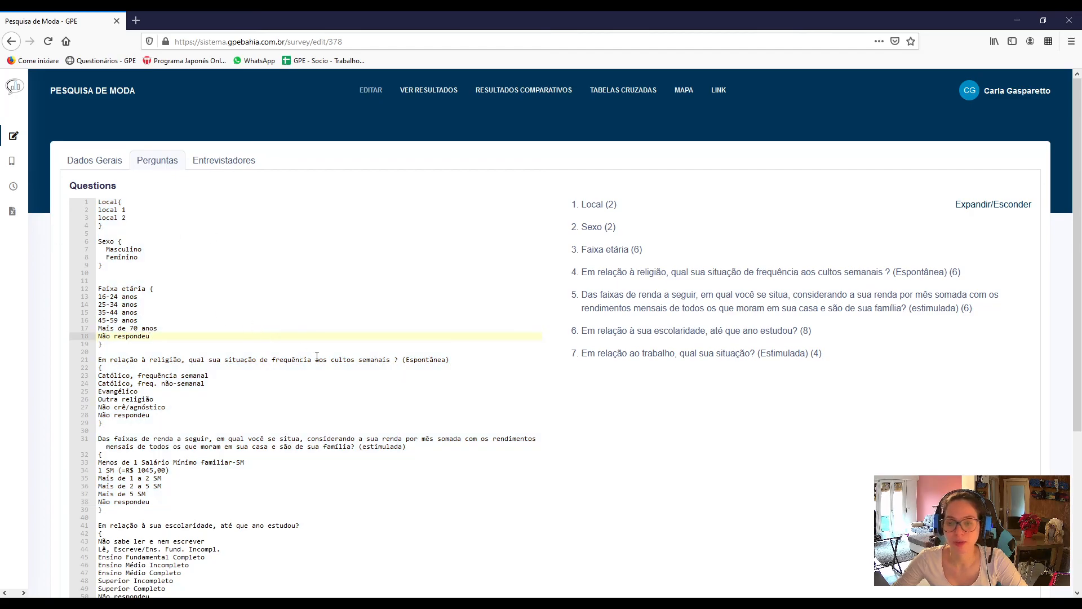